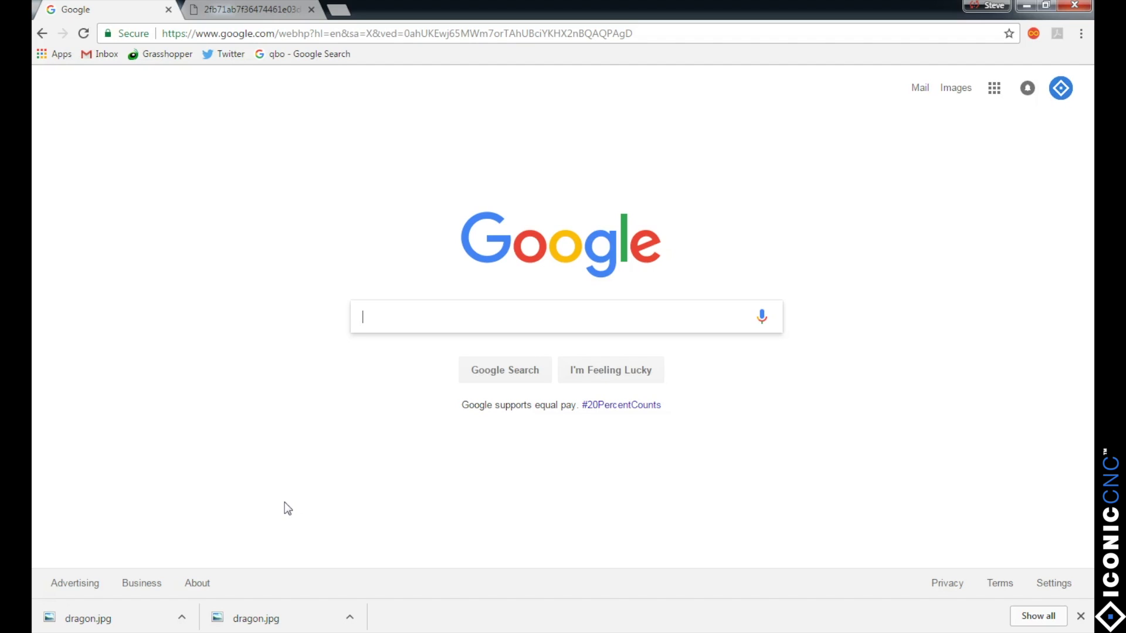
Search Google for "toronto blue jays logo" and show the image results.
text(toronto)
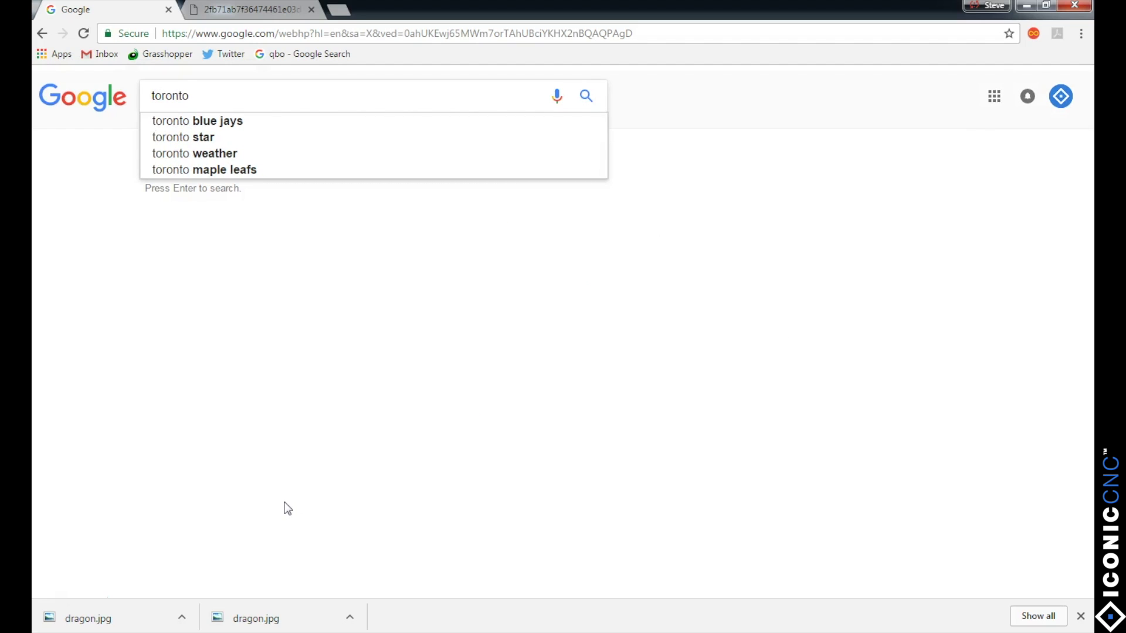
text( blue jay)
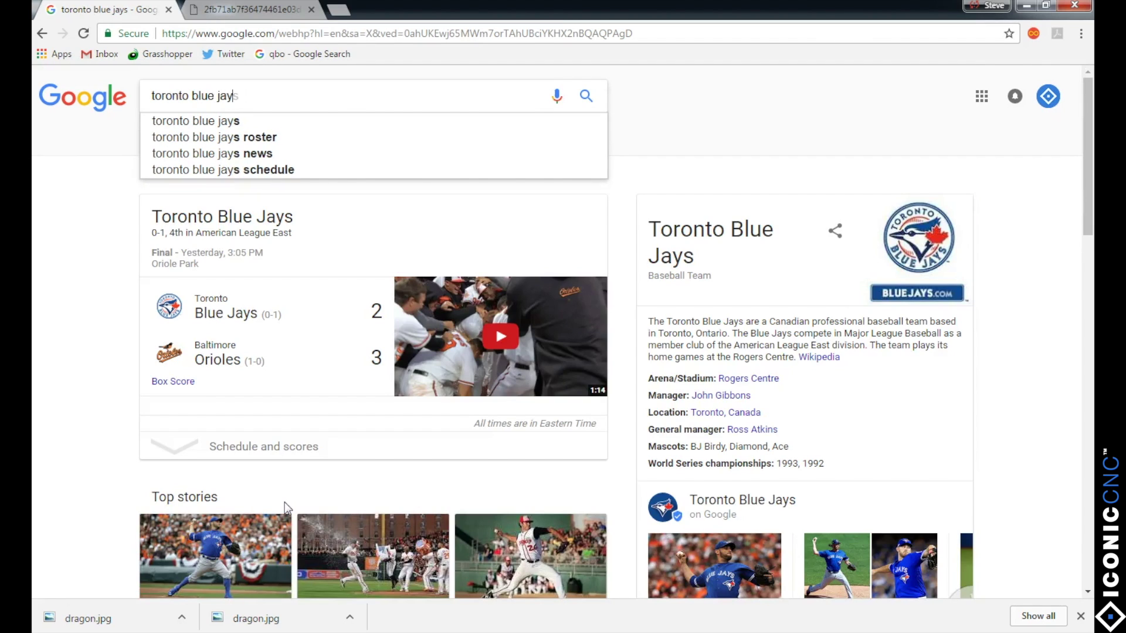
text(s logo)
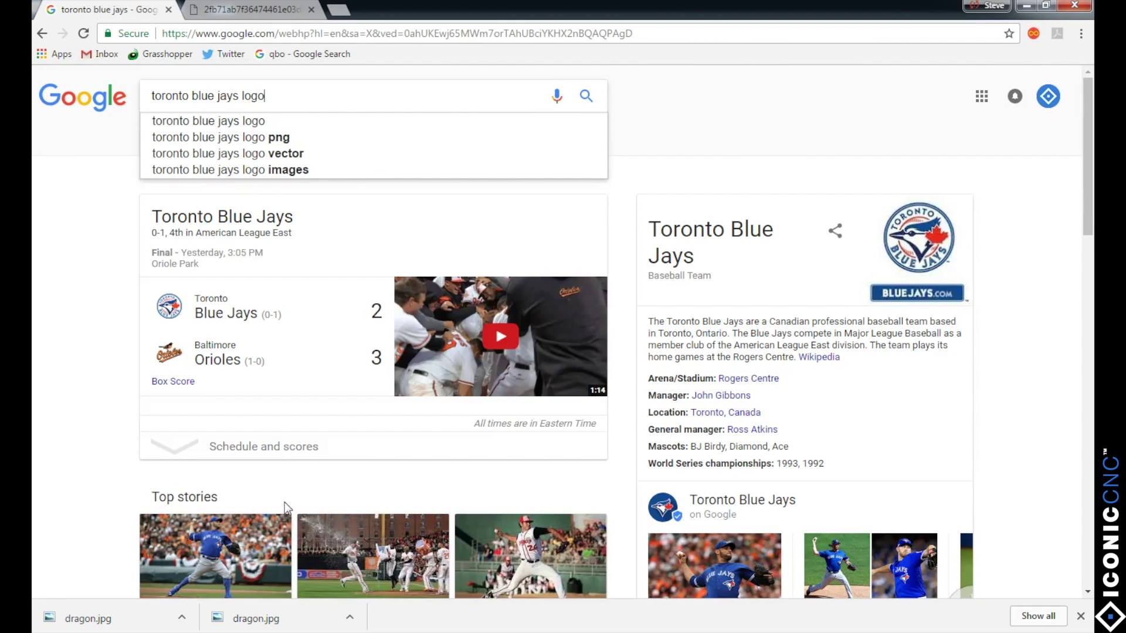
key(Return)
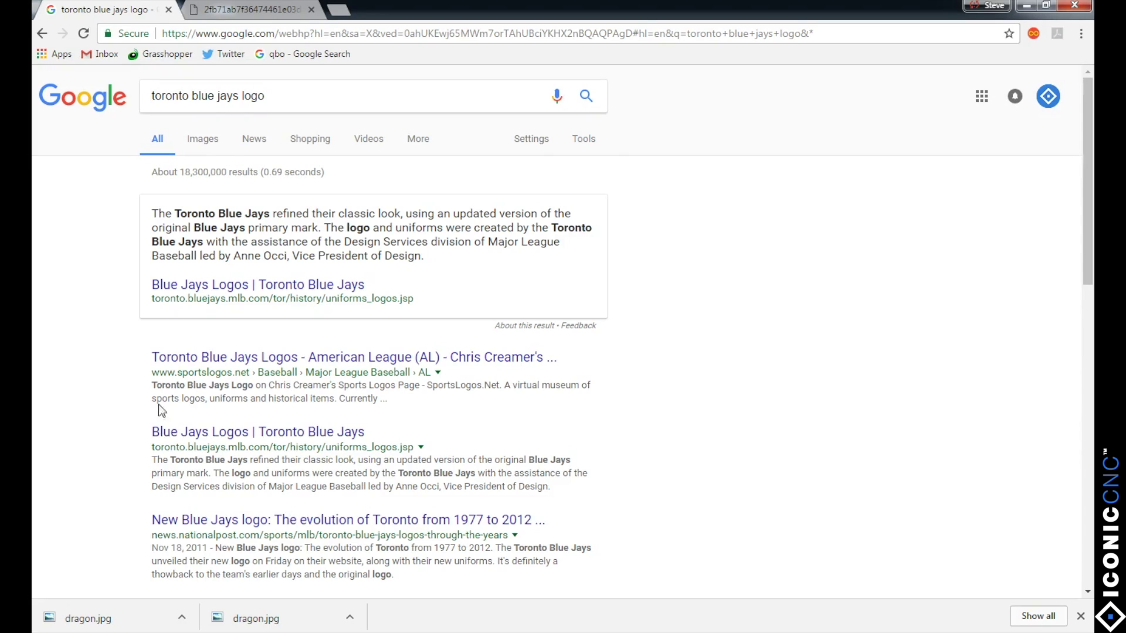
click(193, 132)
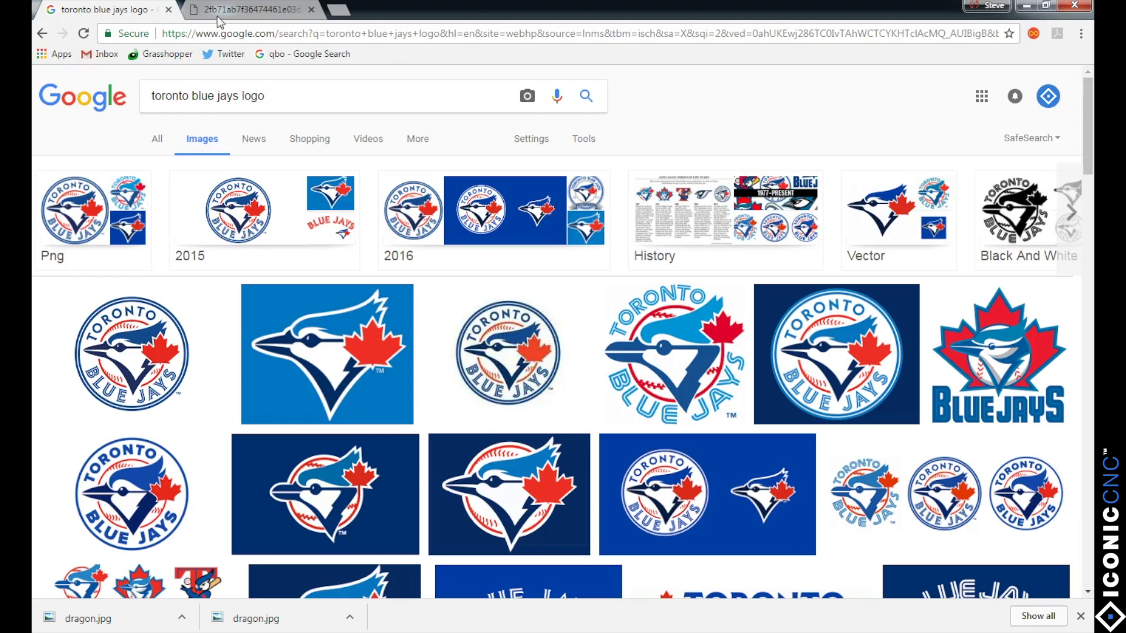
Filter the logo image results to the Large size.
click(218, 360)
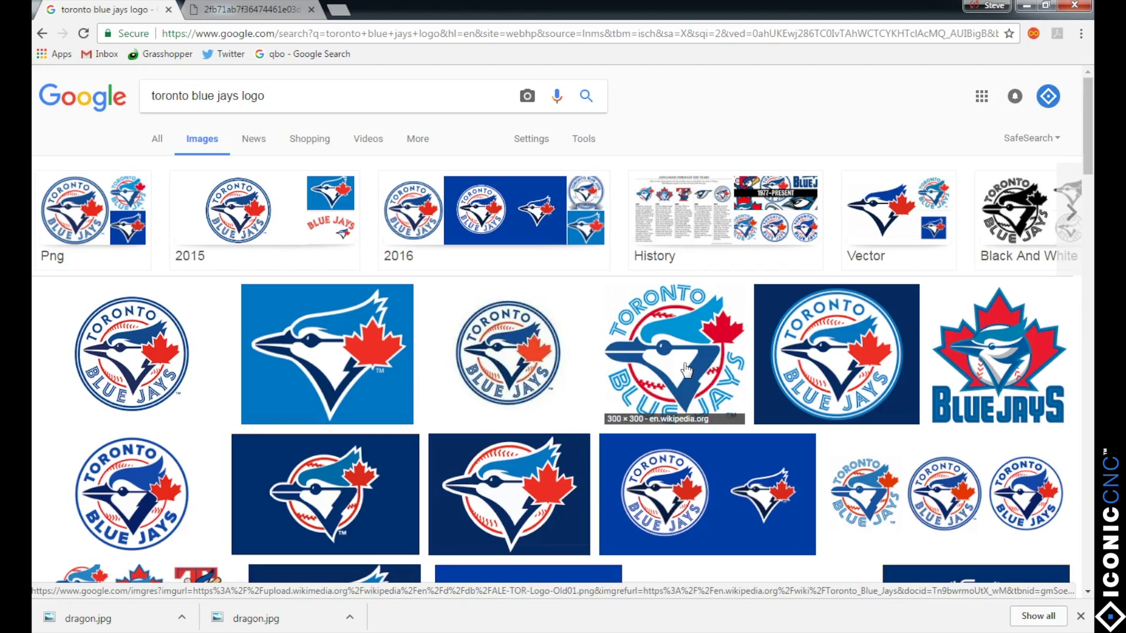
click(582, 140)
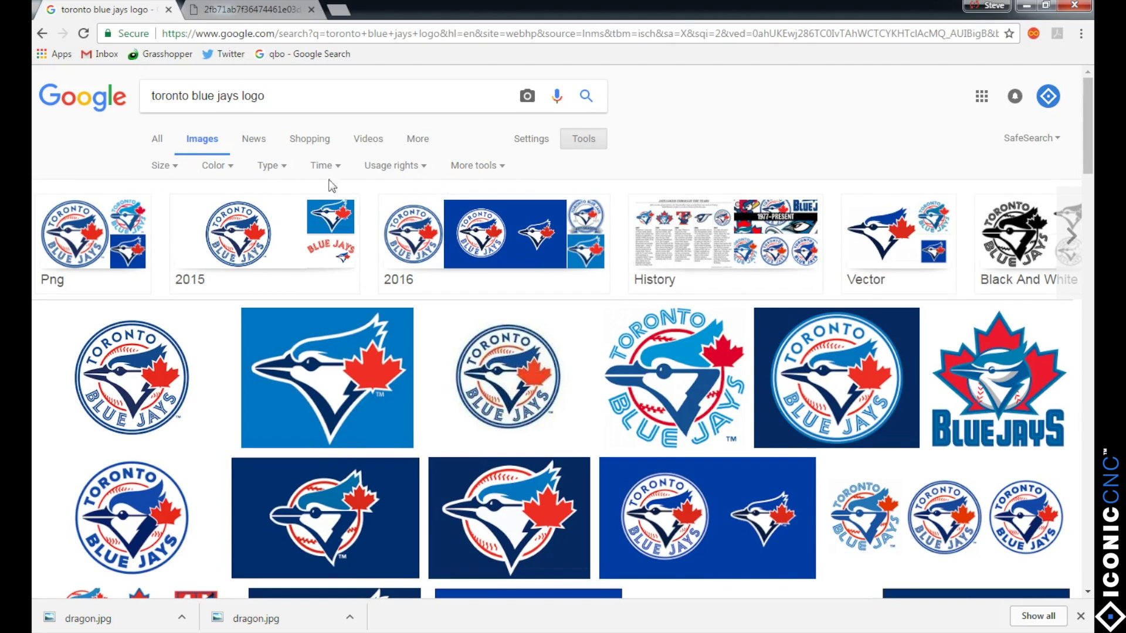
click(160, 167)
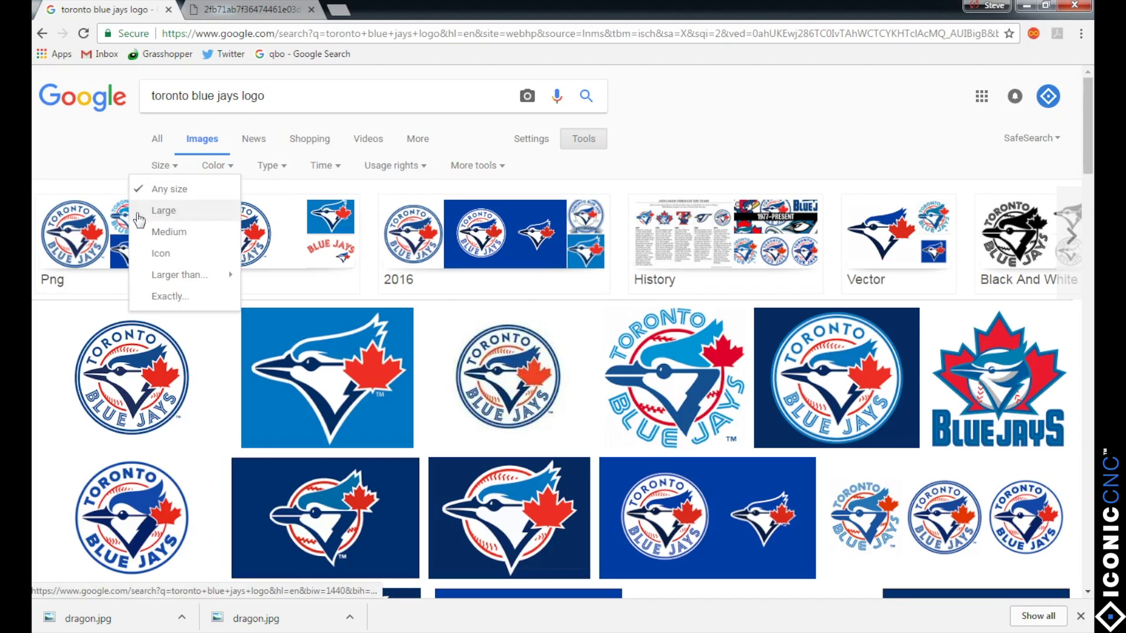
click(157, 212)
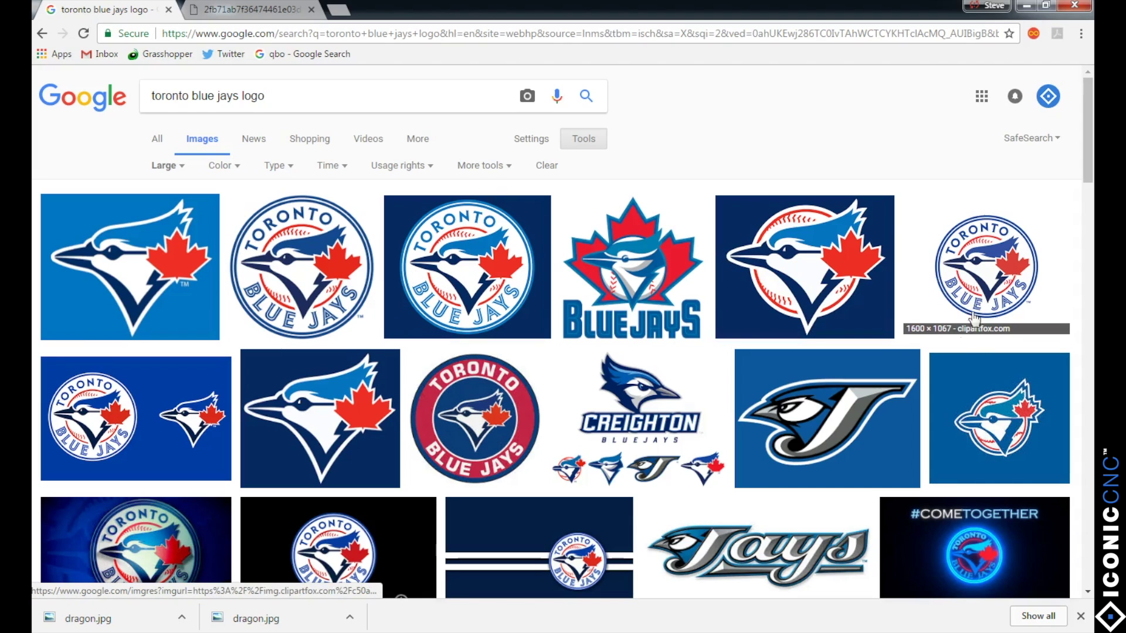
Look through the large logo results and open the 1200 × 948 thestar.com bird-head logo at full size.
drag(1086, 163, 1086, 216)
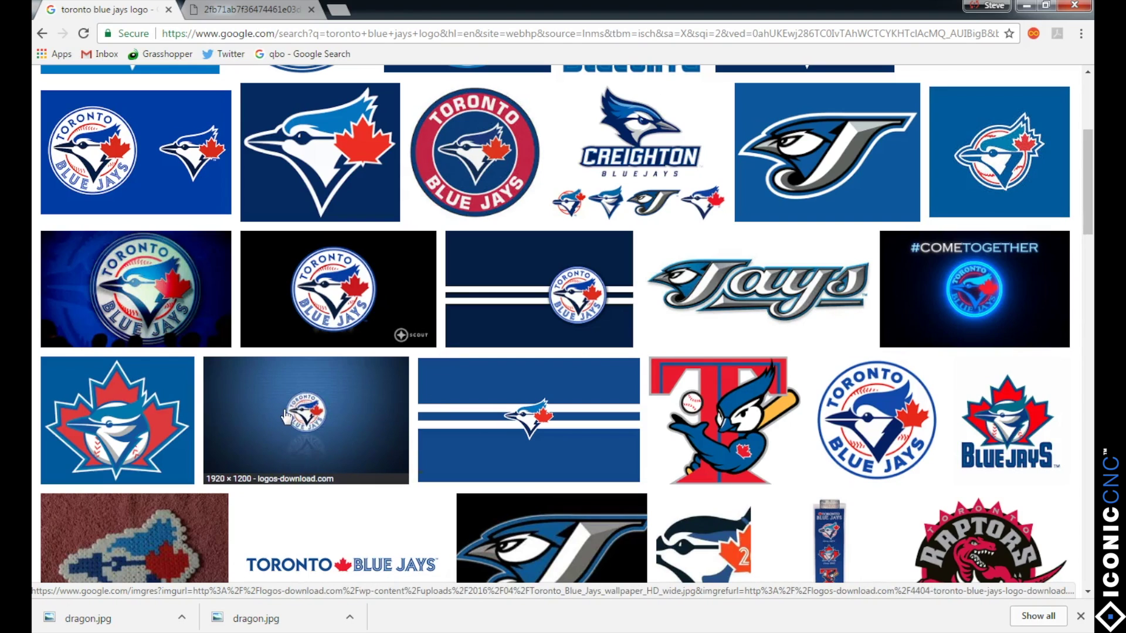
scroll(1083, 216, down, 3)
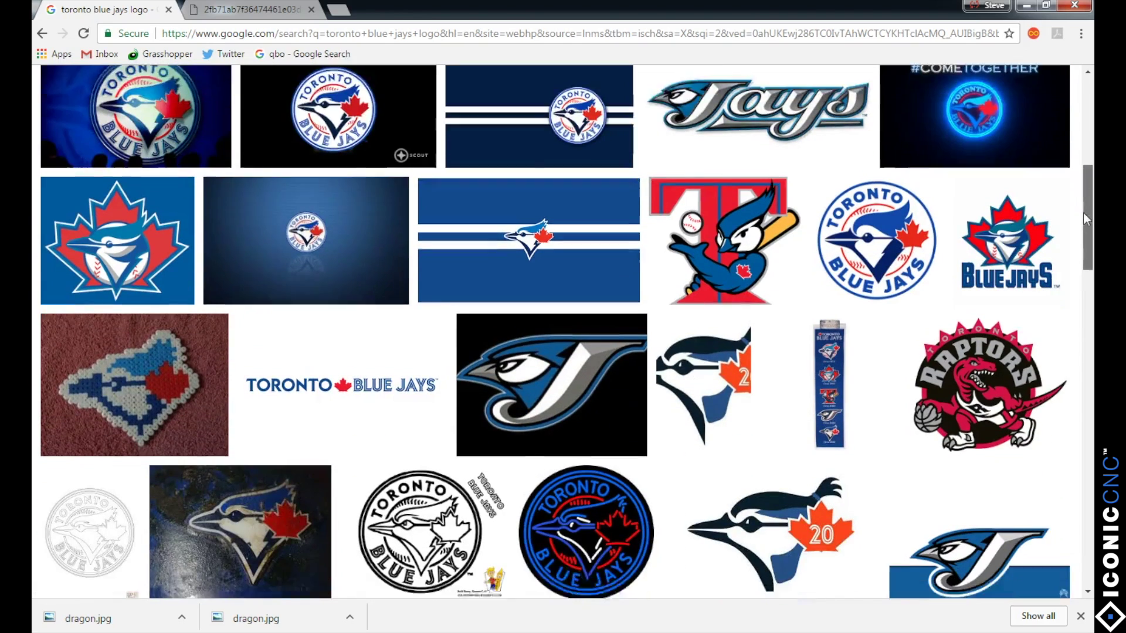
scroll(1082, 217, down, 2)
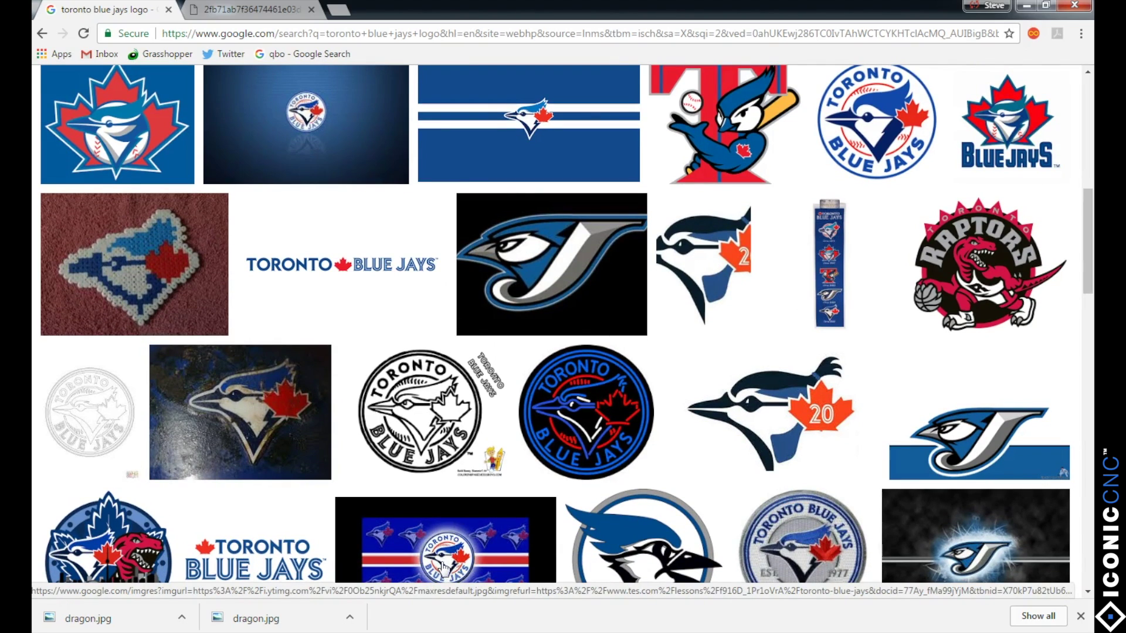
drag(1085, 269, 1079, 178)
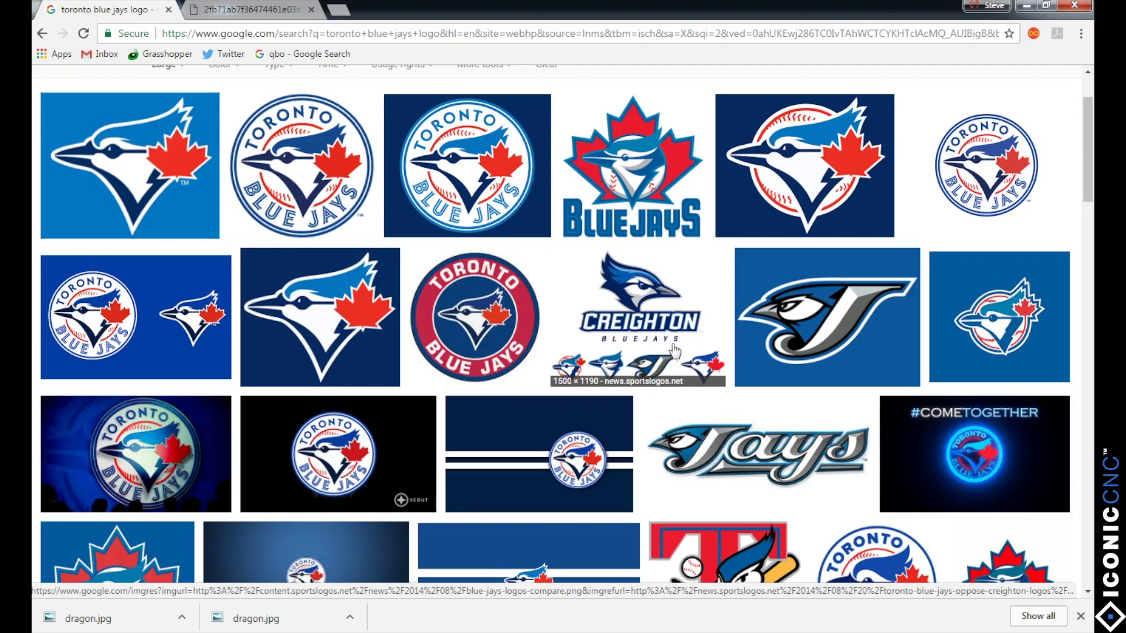
scroll(674, 351, down, 1)
drag(1085, 137, 1085, 120)
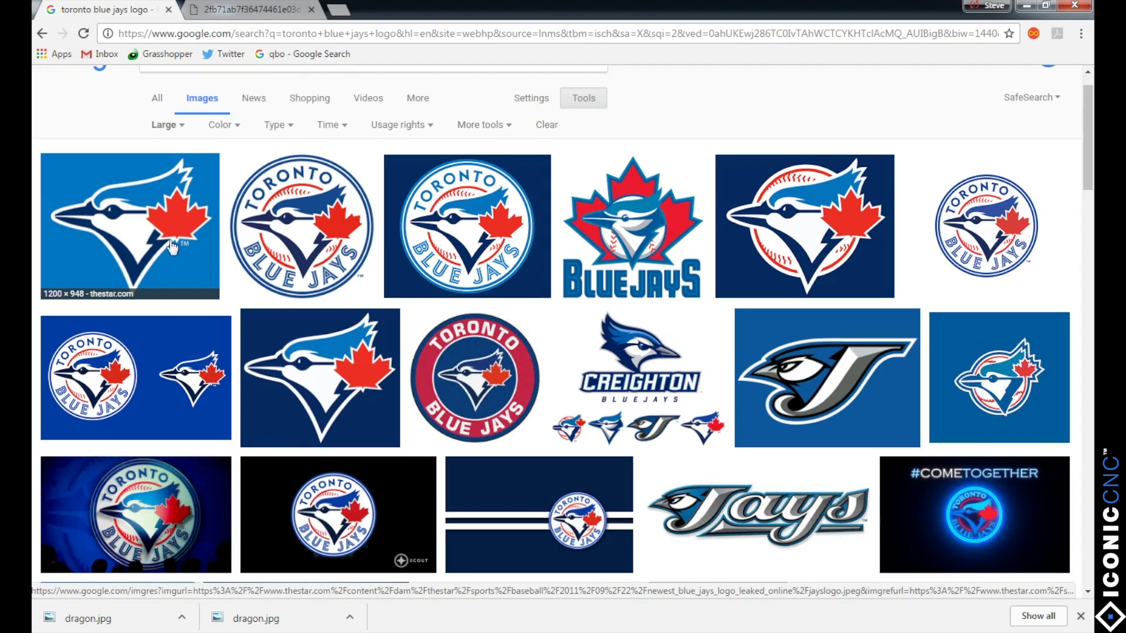
click(139, 228)
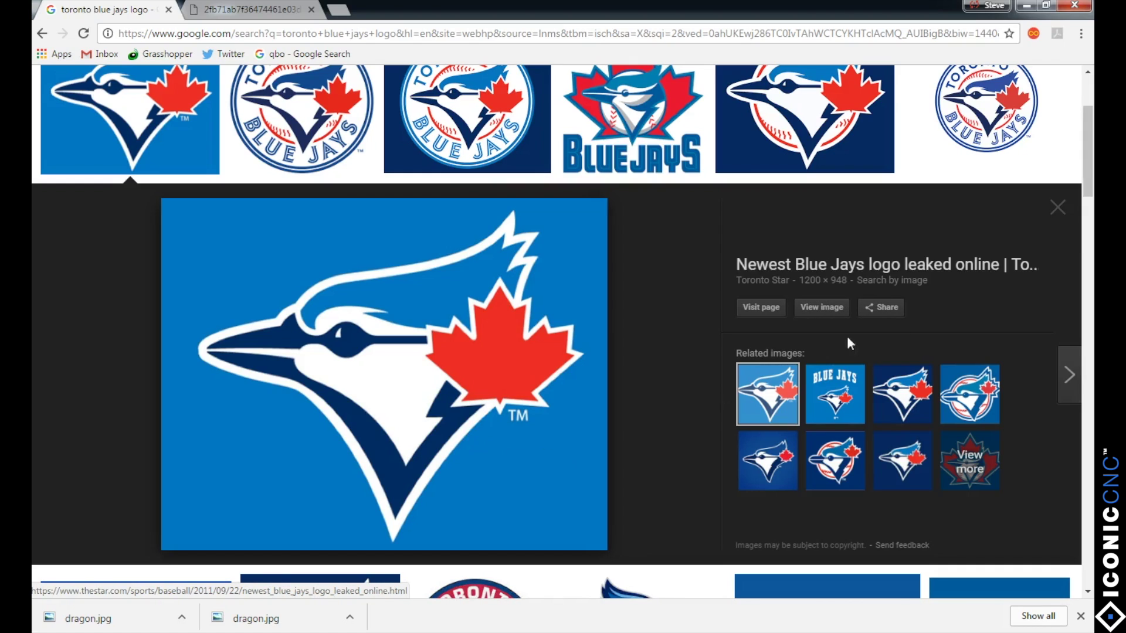
click(826, 311)
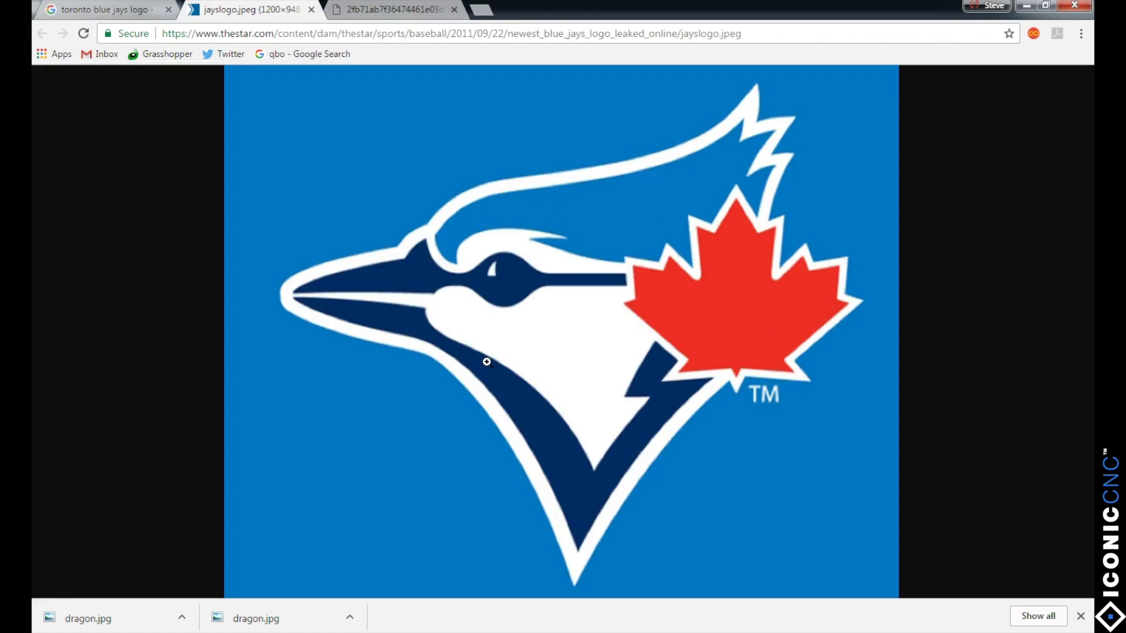
Save the full-size logo image to the Desktop as the JPEG file jayslogo.
right_click(549, 299)
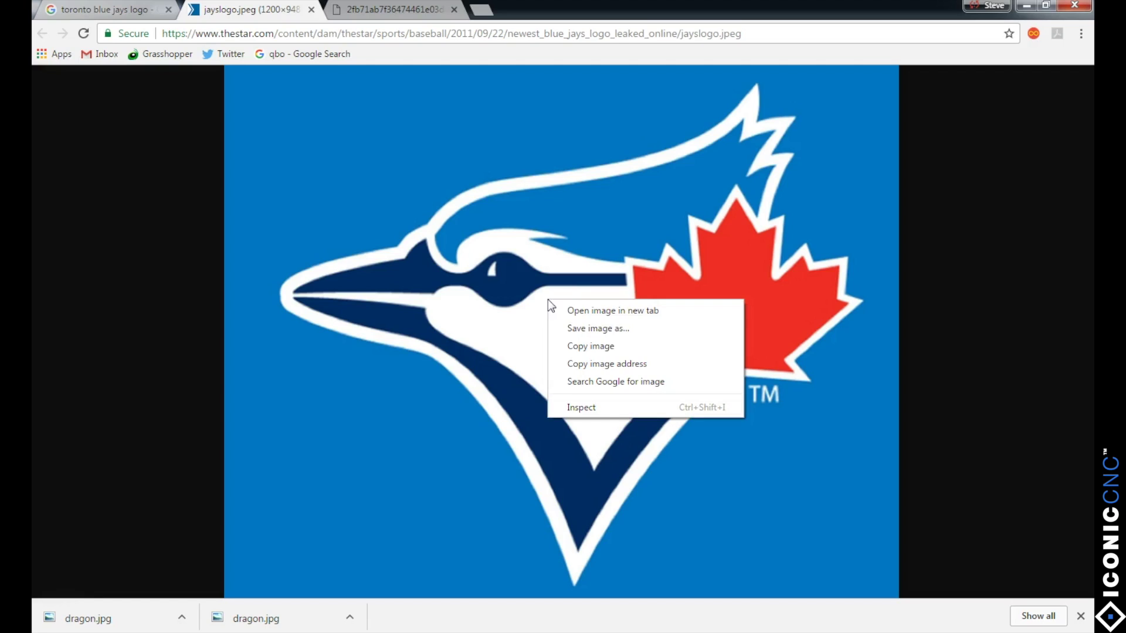
click(579, 327)
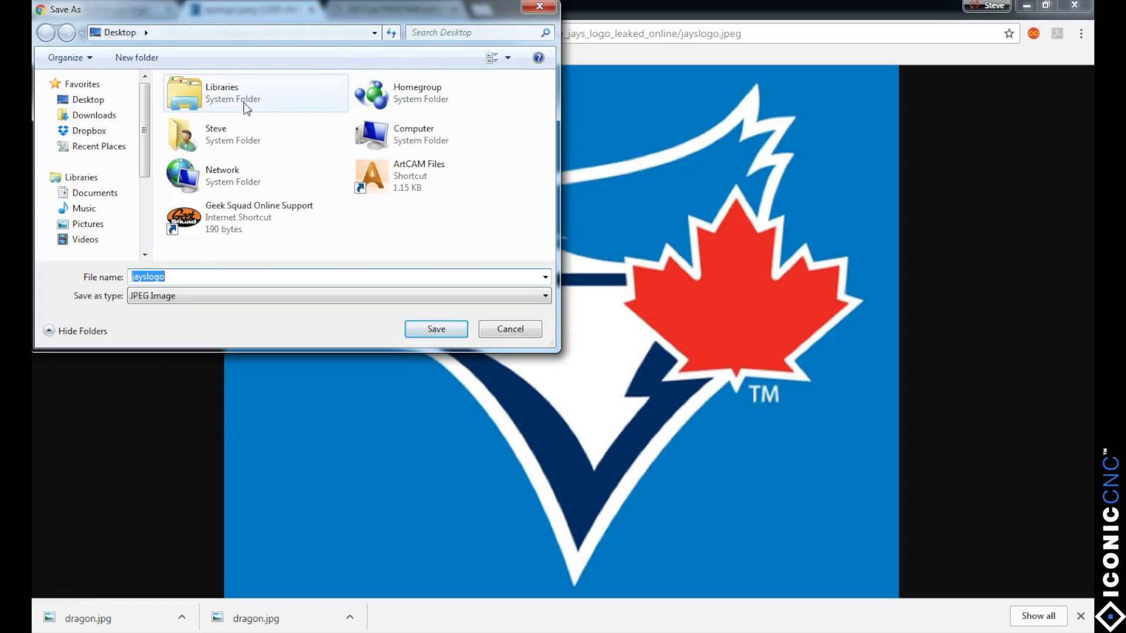
click(449, 330)
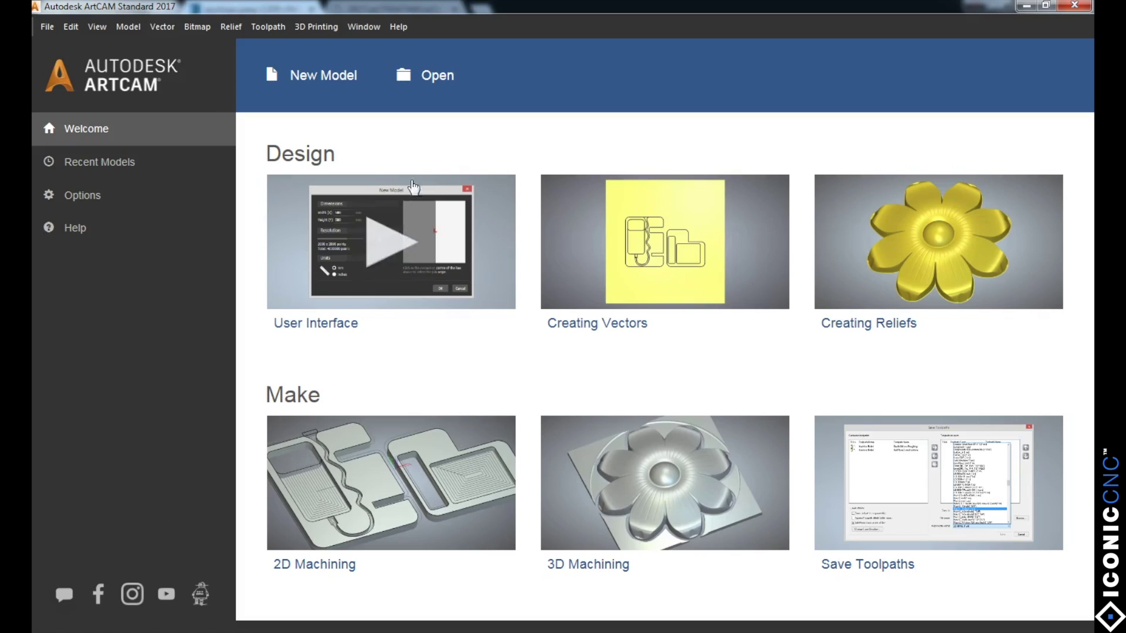
In Autodesk ArtCAM, open the jayslogo JPEG image from the Desktop.
click(449, 81)
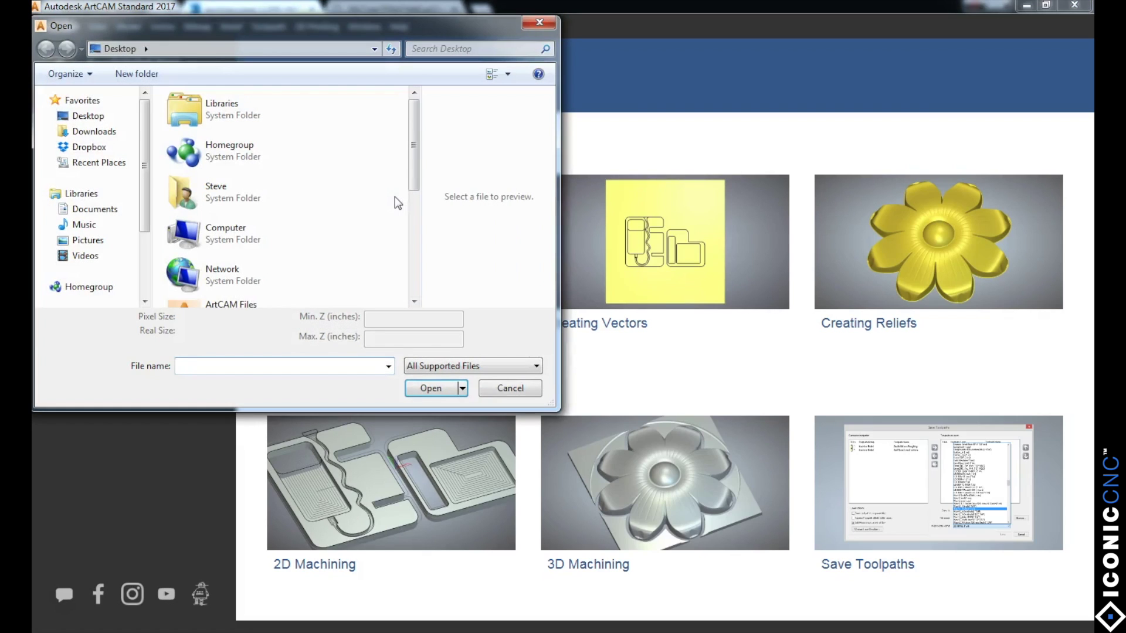
scroll(416, 176, down, 5)
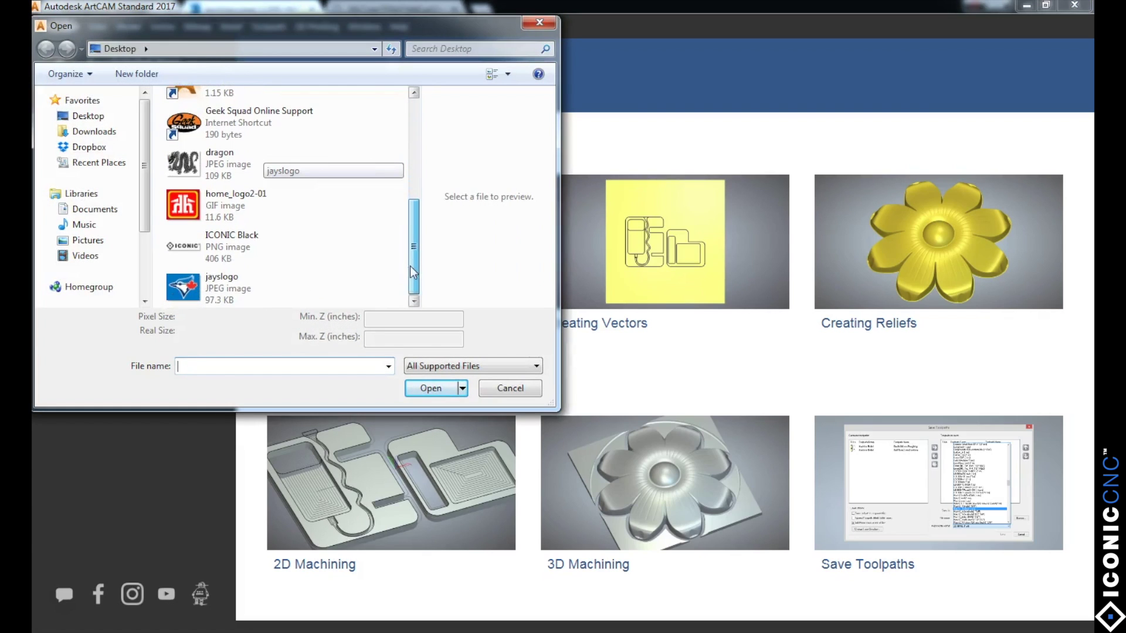
click(175, 289)
click(450, 388)
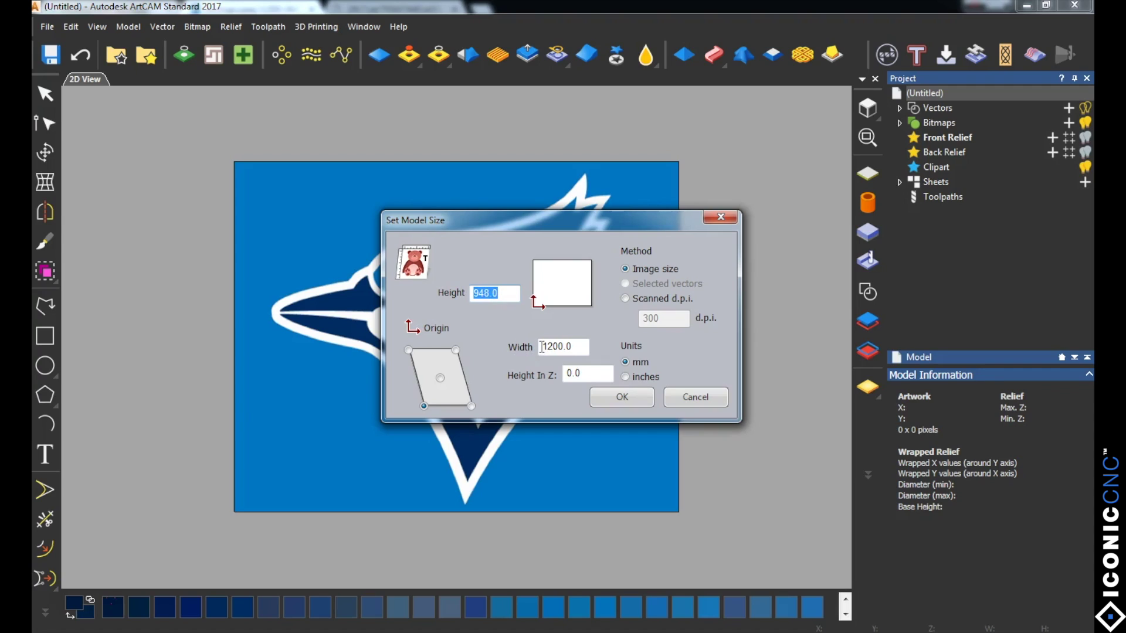
Set the model size units to inches and the origin to the top-left corner, and create the model.
click(583, 351)
click(626, 377)
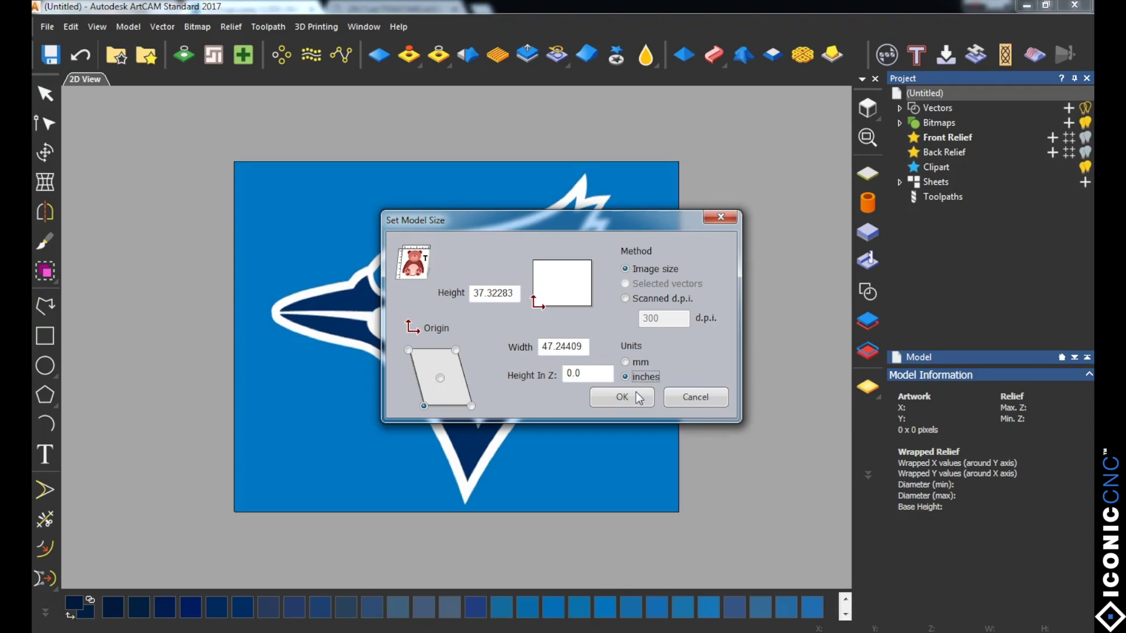
click(408, 350)
click(622, 397)
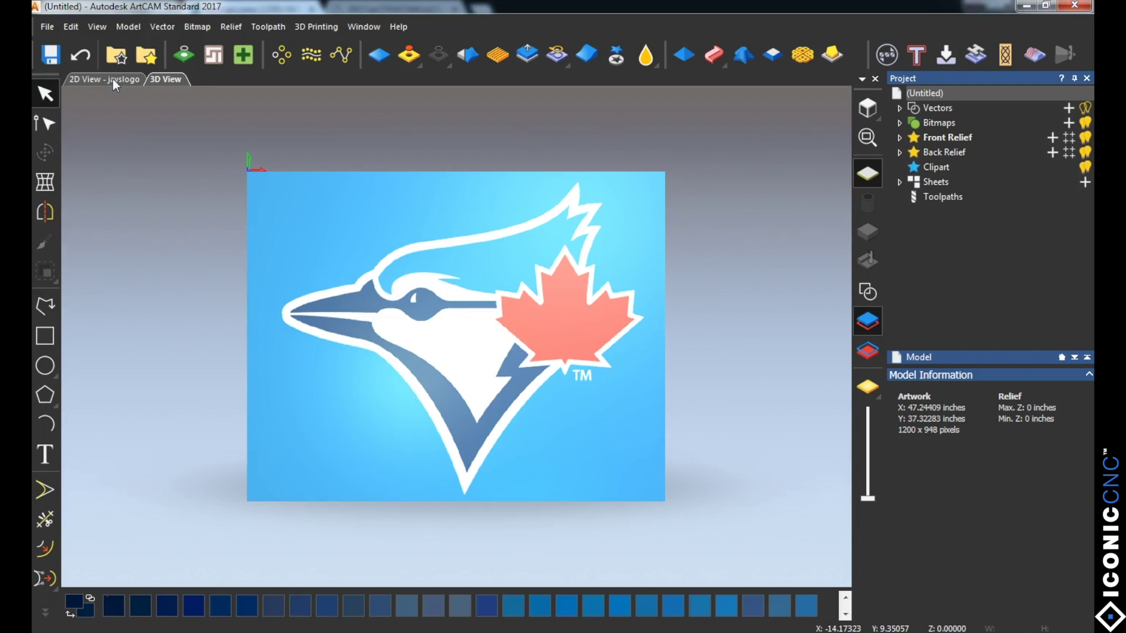
Show the jayslogo bitmap in the 2D view and open the Bitmap to Vector tool beside the artwork.
click(113, 79)
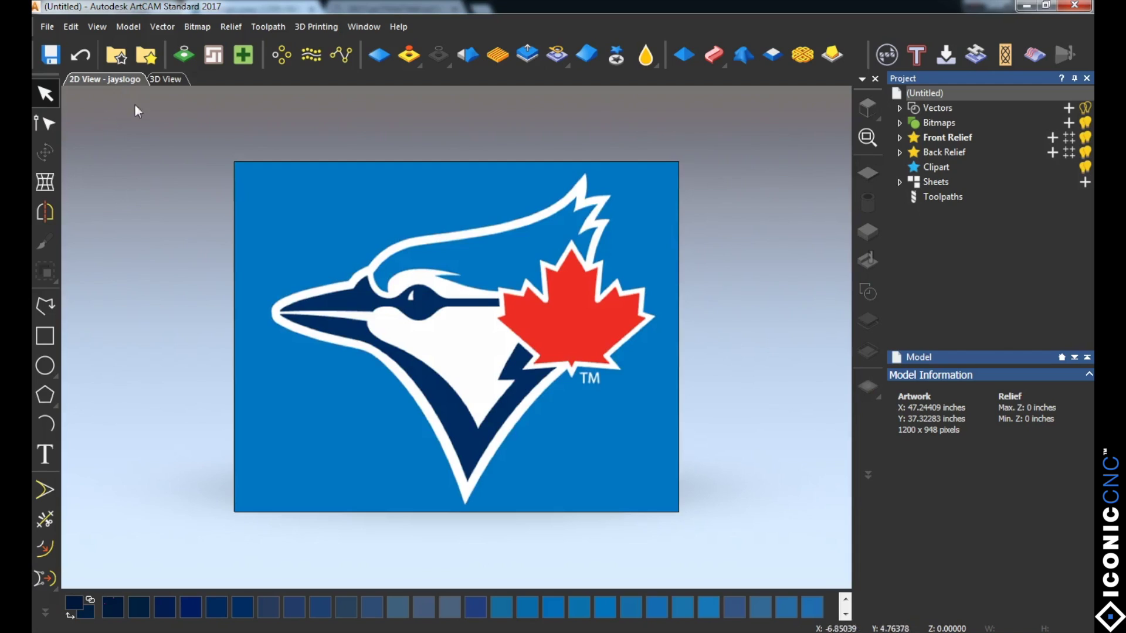
click(183, 55)
drag(804, 223, 819, 189)
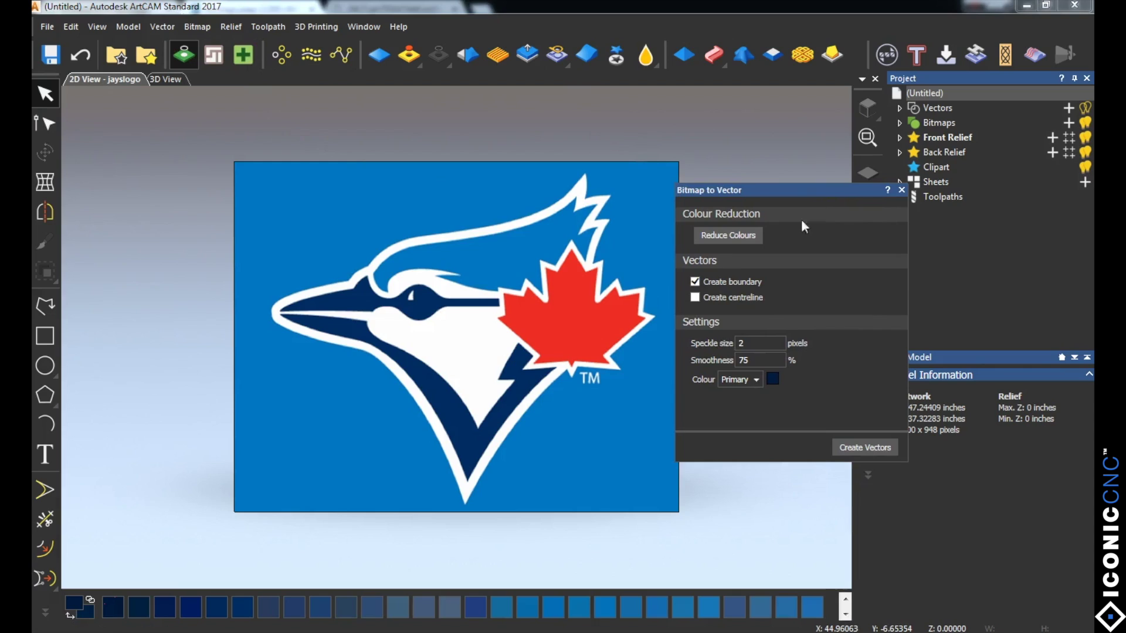
click(729, 235)
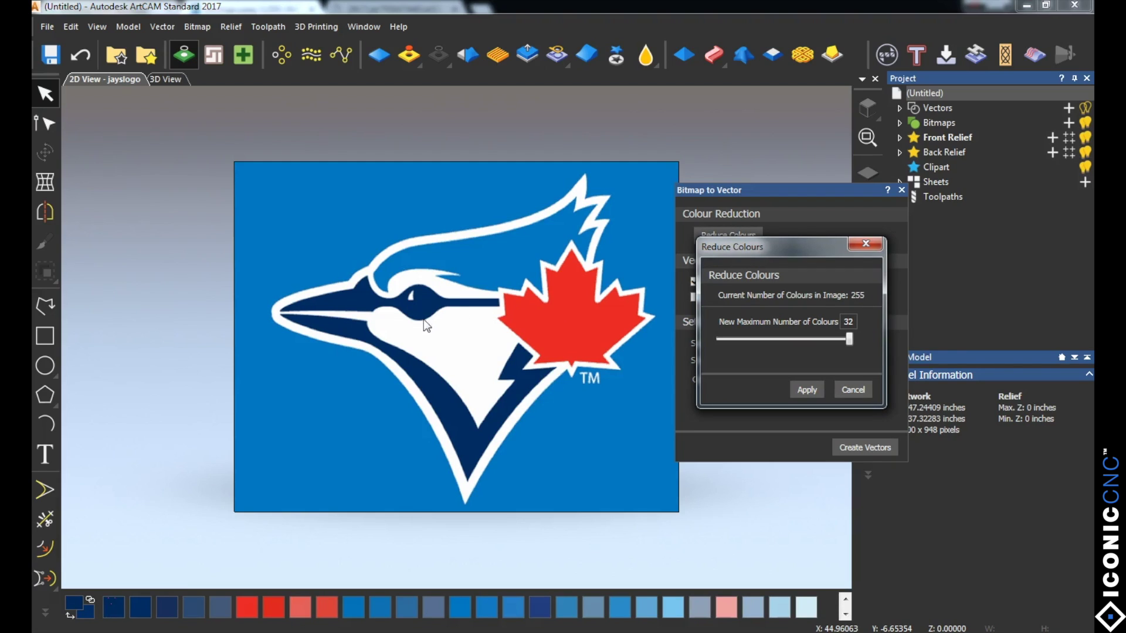
click(807, 389)
click(853, 389)
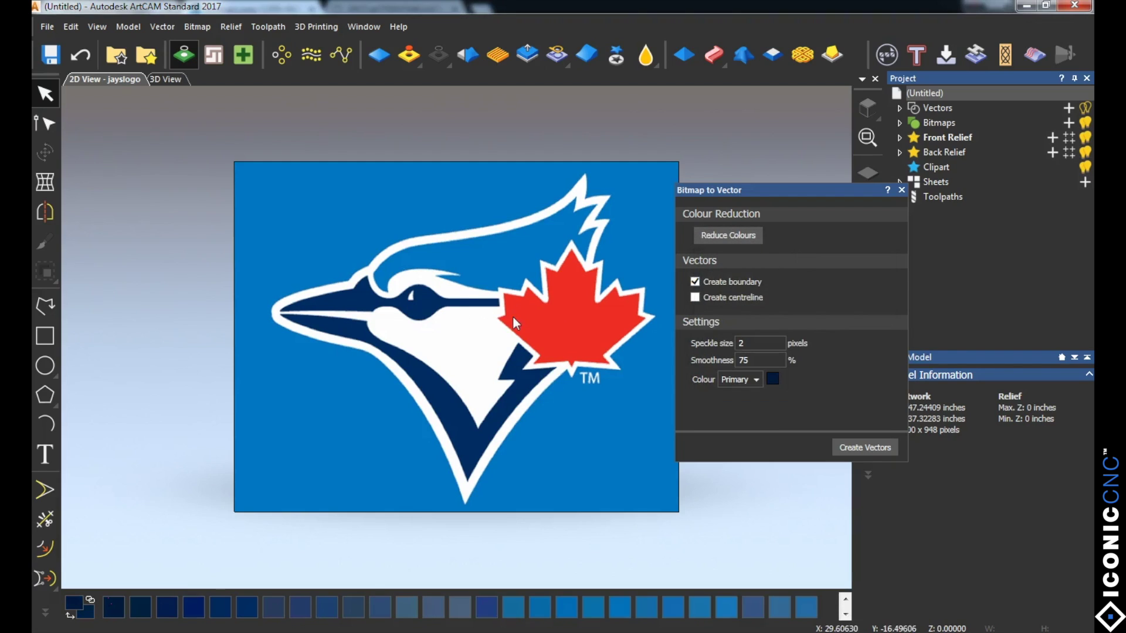
Reduce the logo bitmap to a maximum of 4 colours, apply the reduction and close the Bitmap to Vector tool.
scroll(513, 321, up, 5)
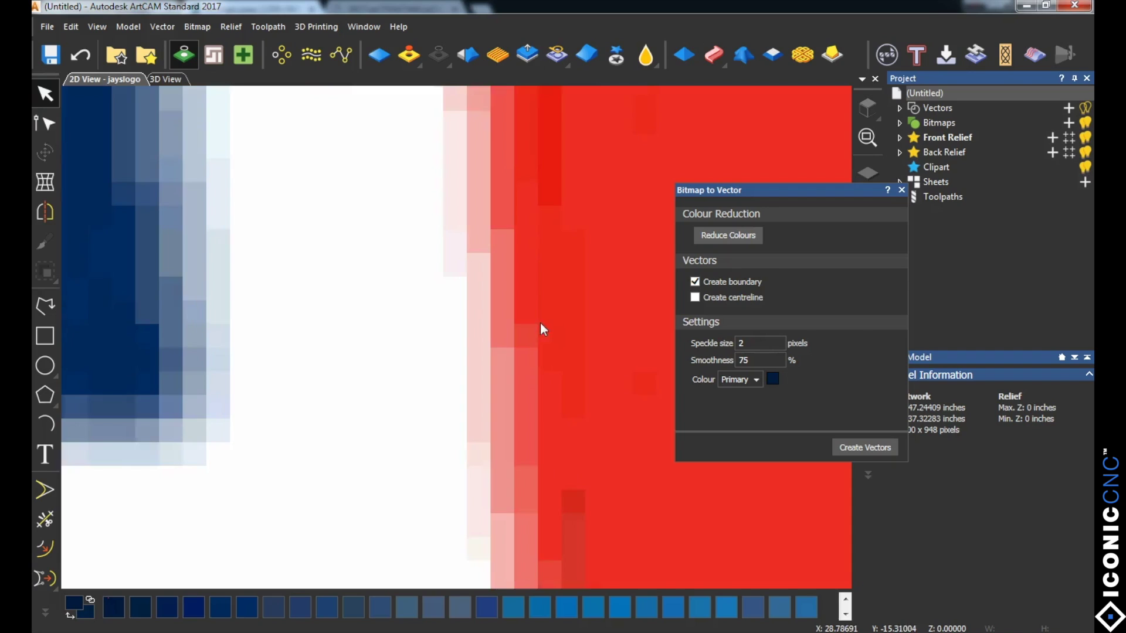
scroll(540, 323, up, 1)
scroll(522, 322, down, 2)
scroll(381, 316, up, 1)
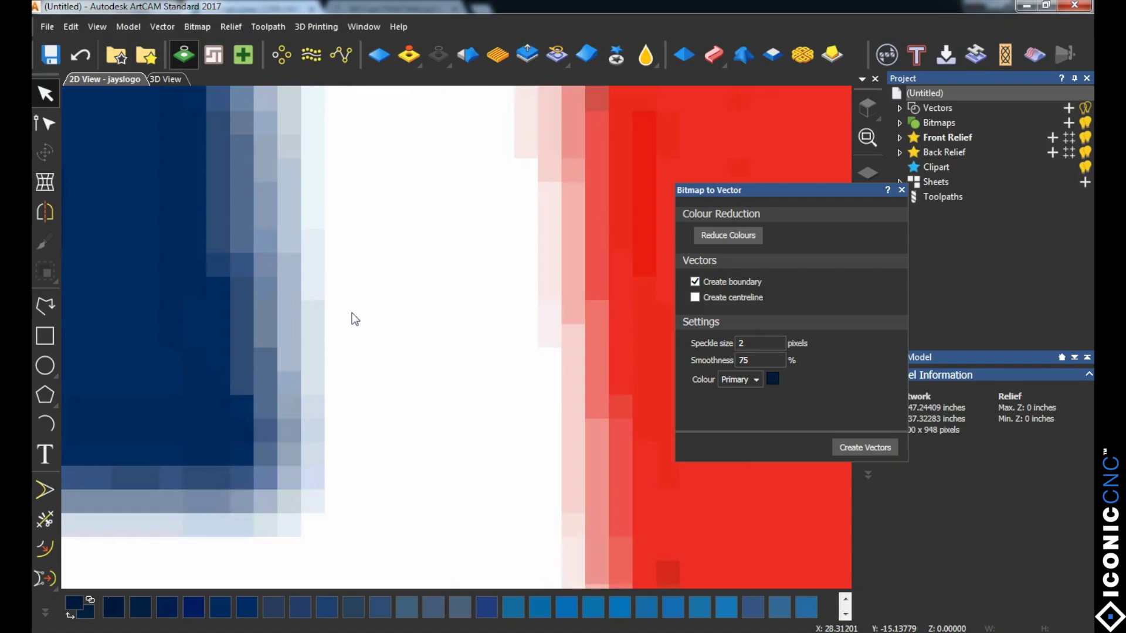
scroll(353, 315, down, 4)
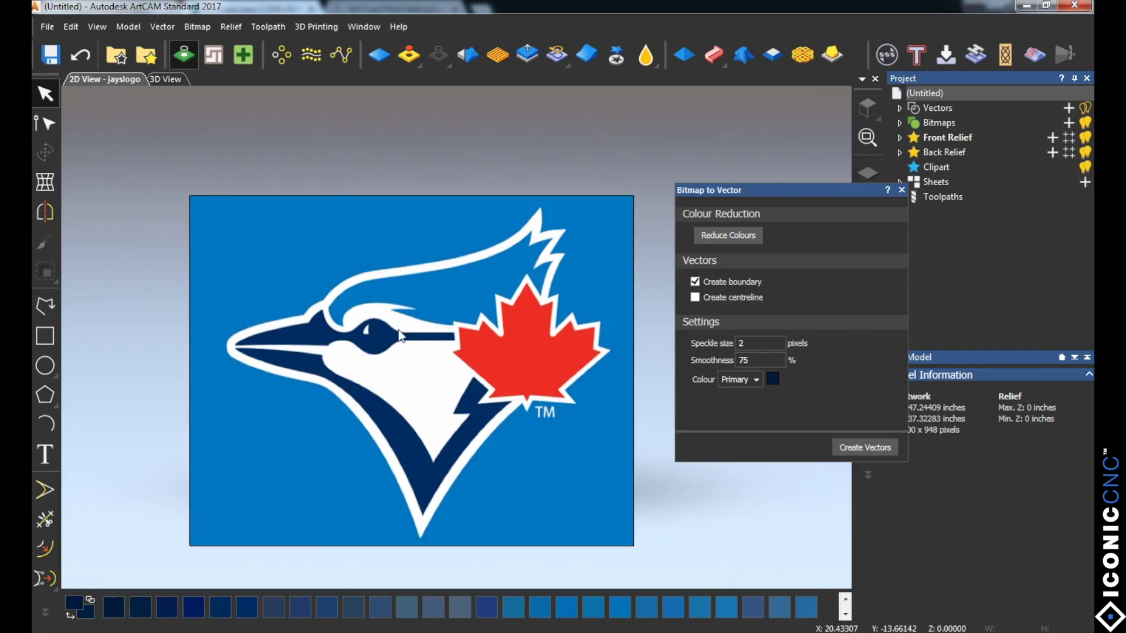
click(727, 234)
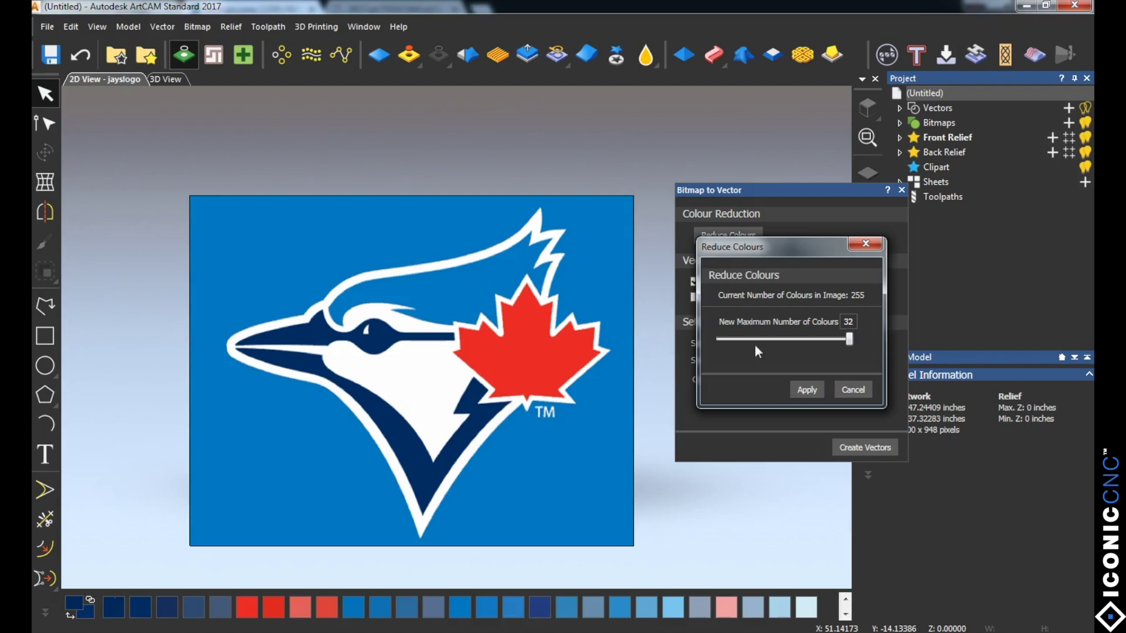
click(849, 341)
drag(849, 343, 747, 346)
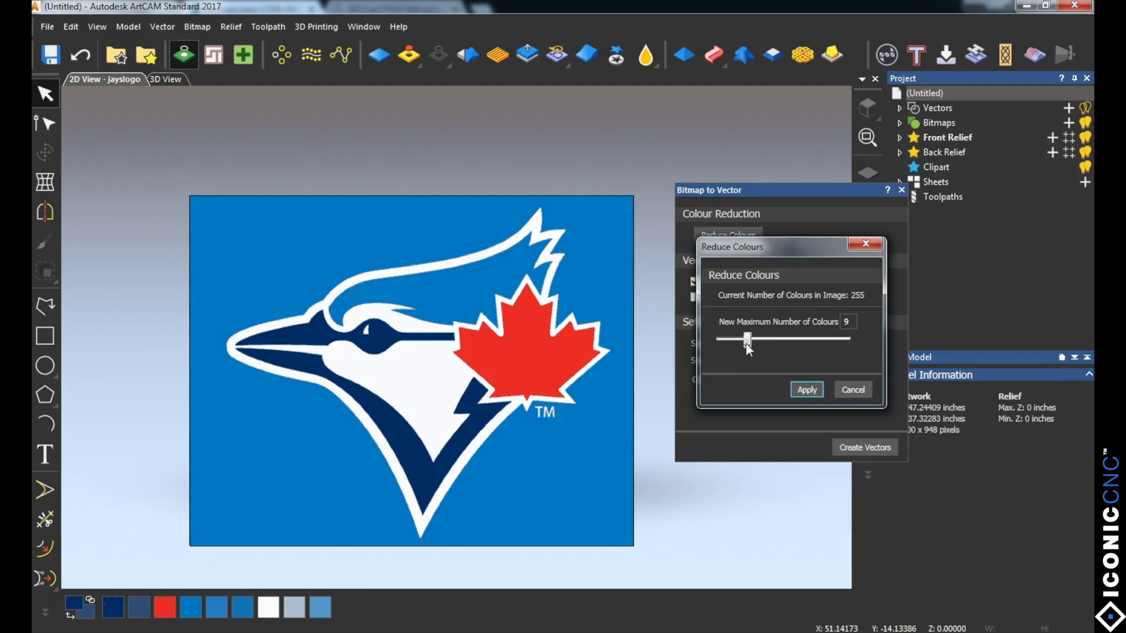
drag(747, 345, 726, 348)
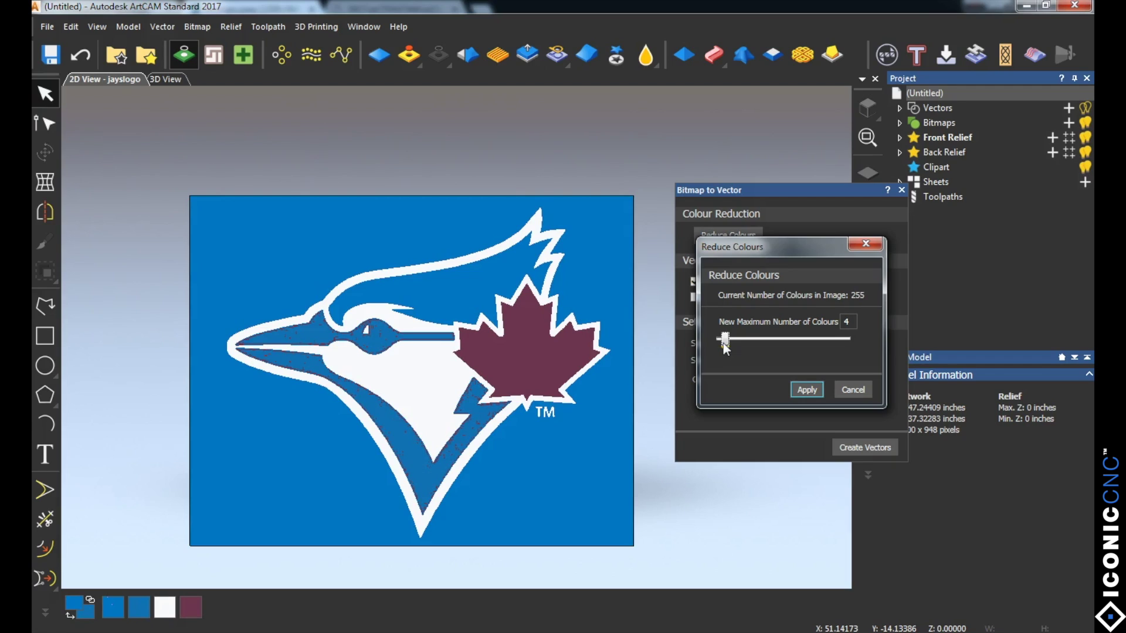
drag(726, 348, 725, 349)
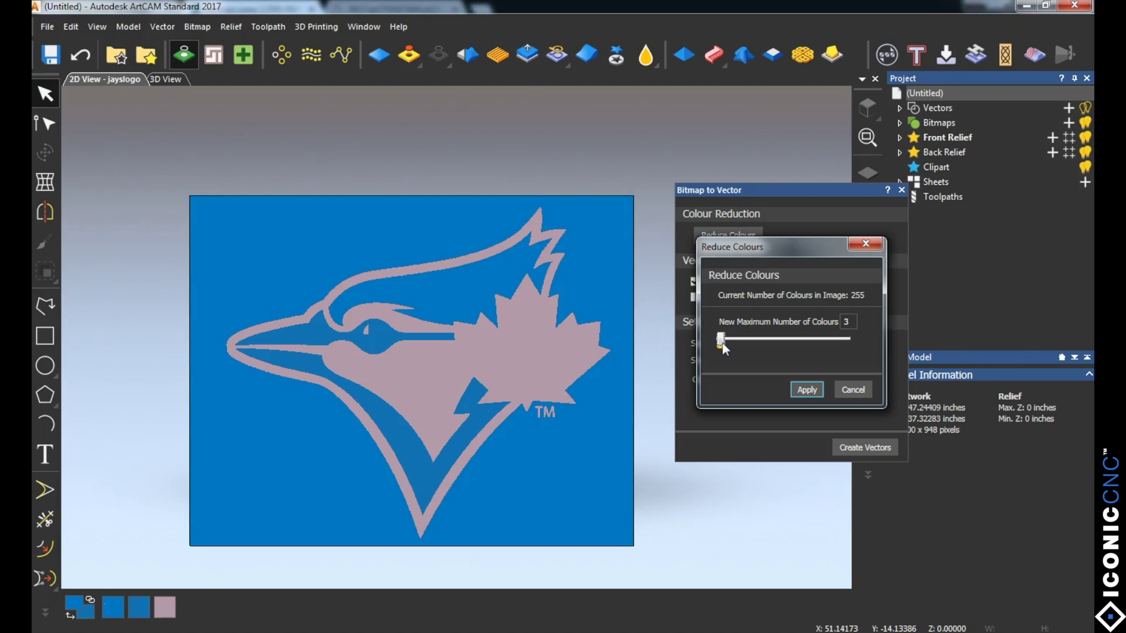
drag(724, 348, 726, 347)
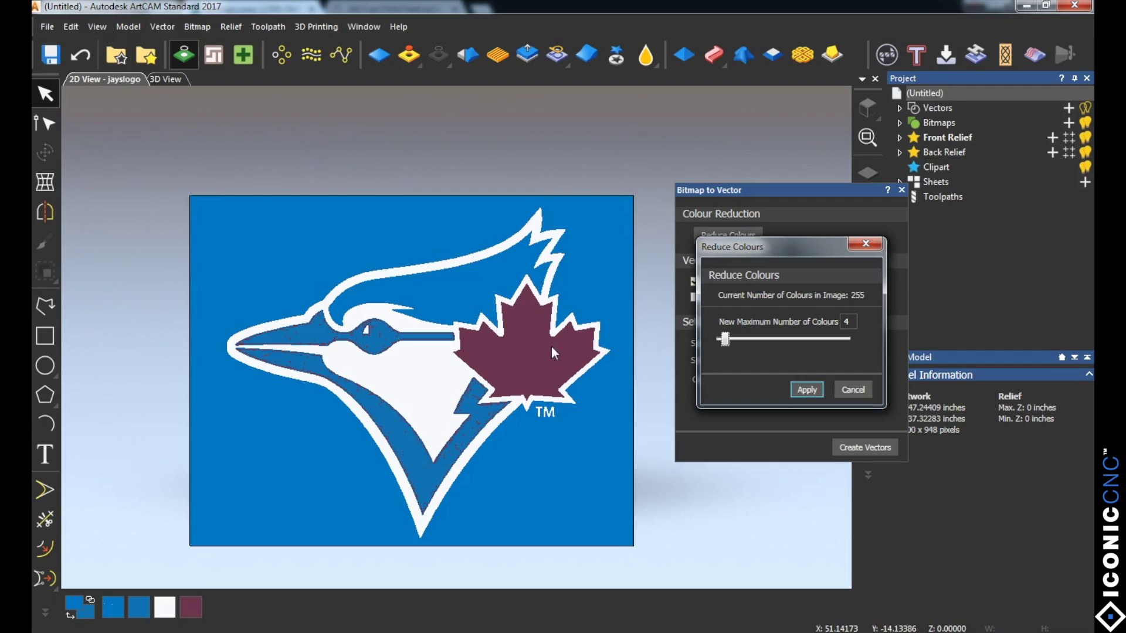
click(806, 390)
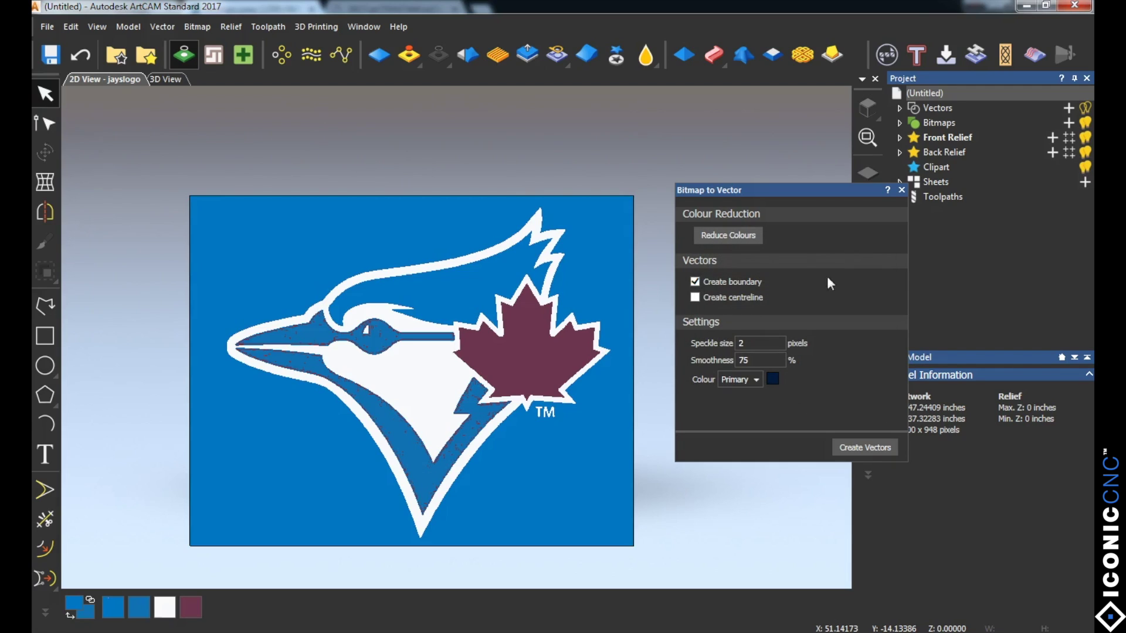
click(902, 191)
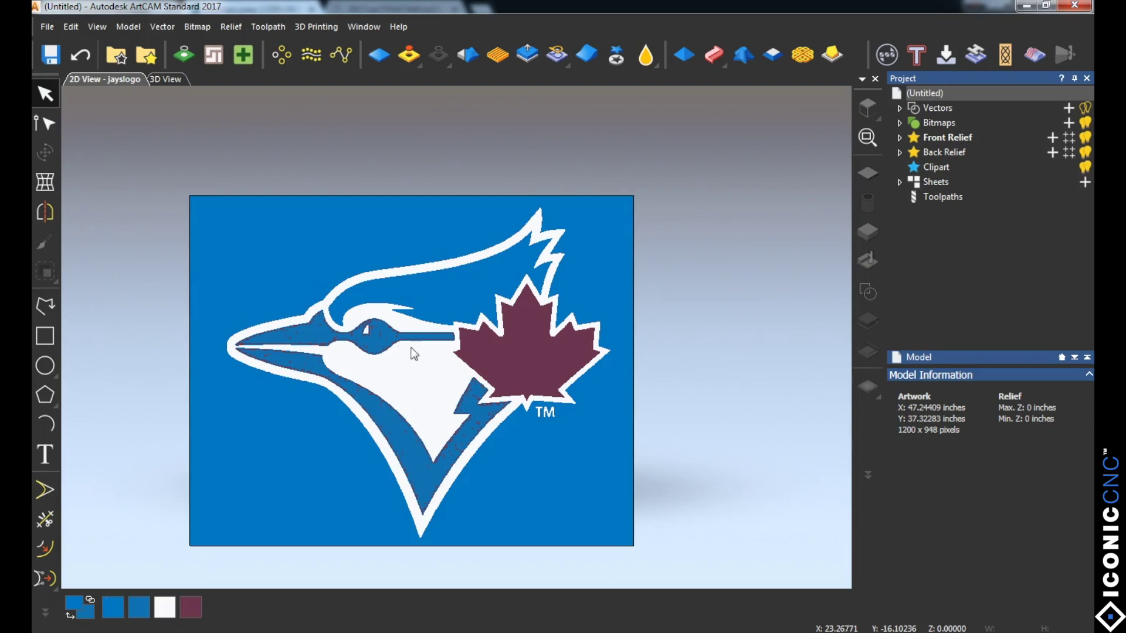
Flood fill the purple maple leaf with the primary blue and return to the selection tool.
click(198, 27)
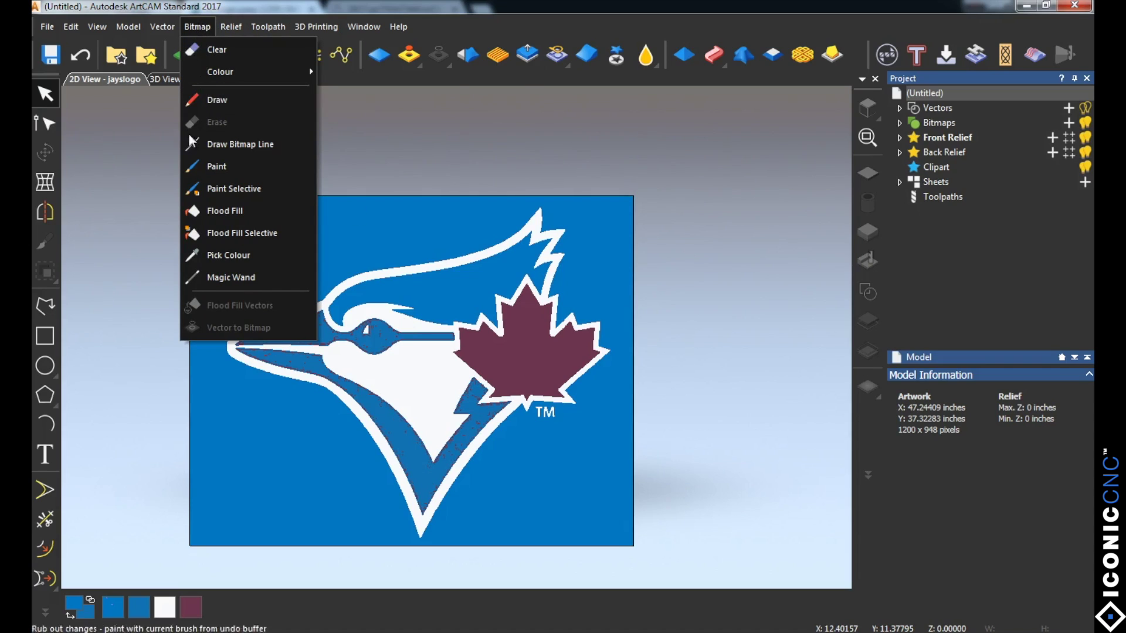
click(223, 210)
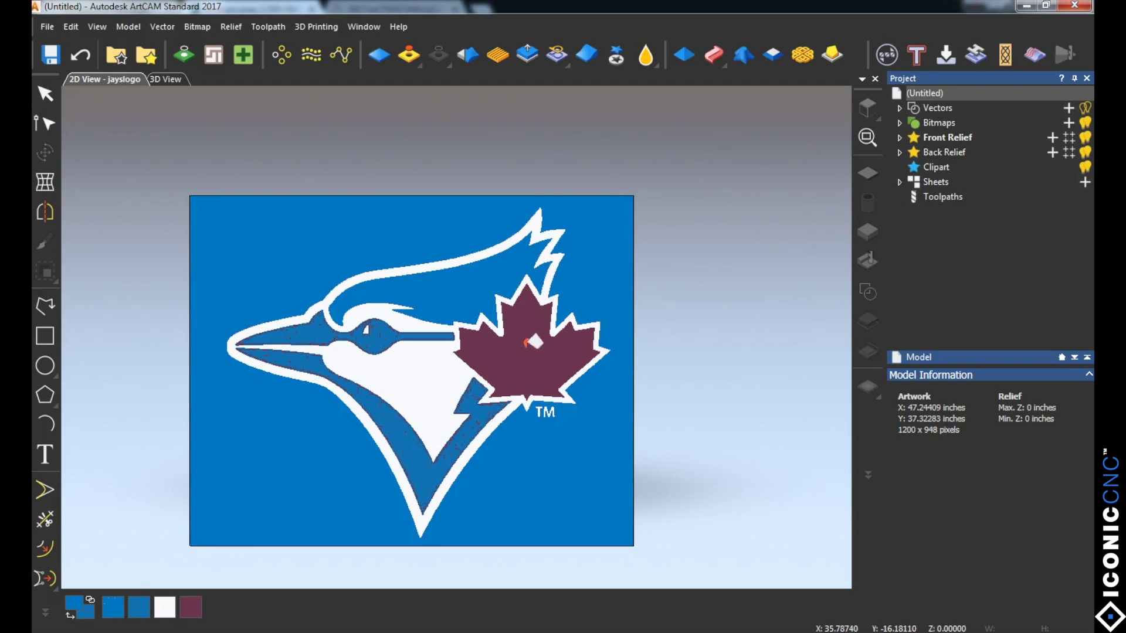
click(533, 343)
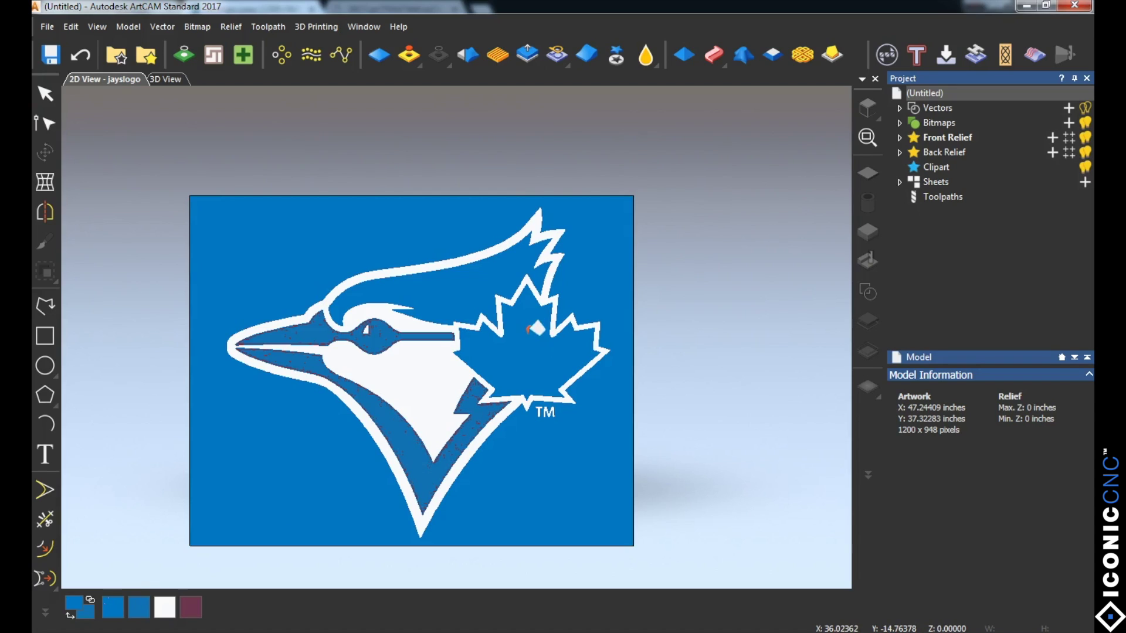
click(52, 96)
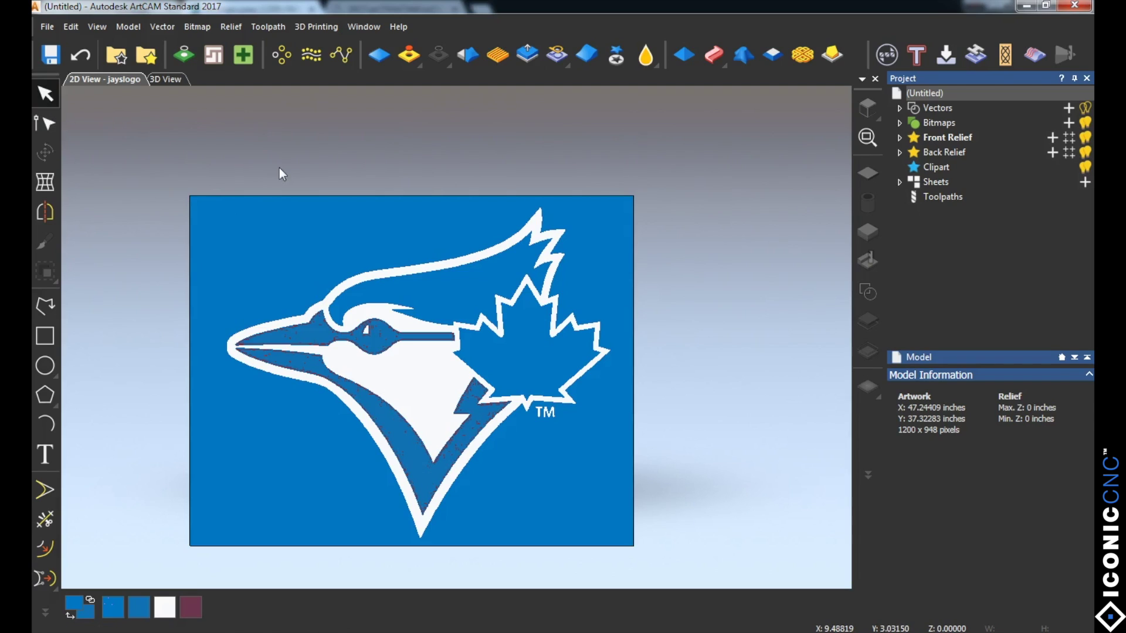
Reduce the bitmap to 2 colours and create boundary vectors from the primary blue with speckle size 2 and smoothness 75%.
click(184, 55)
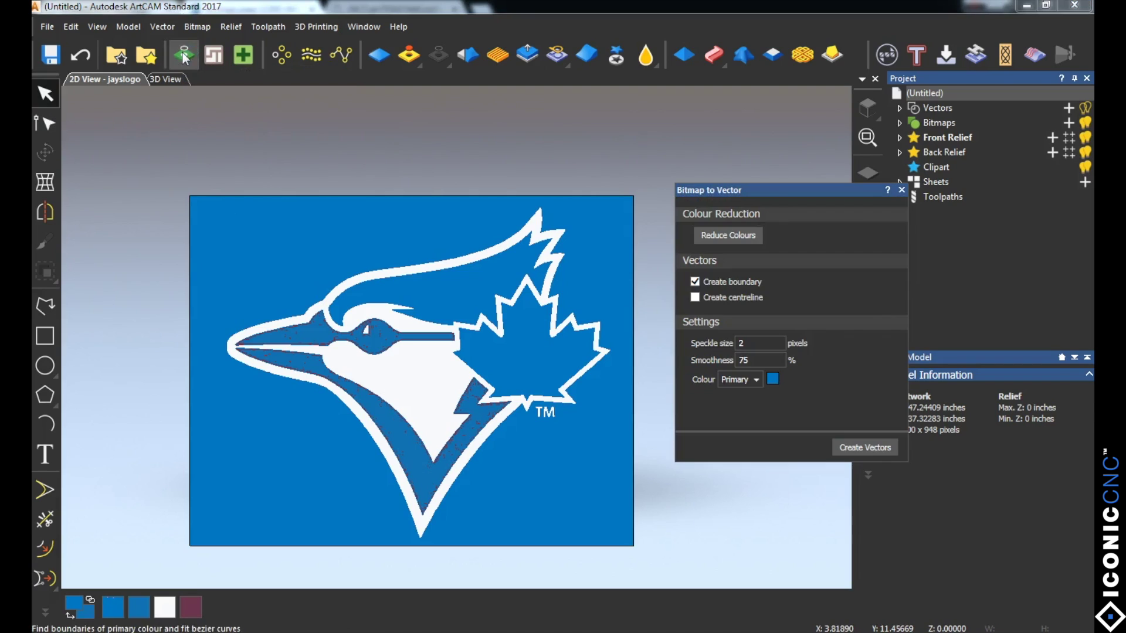
click(736, 233)
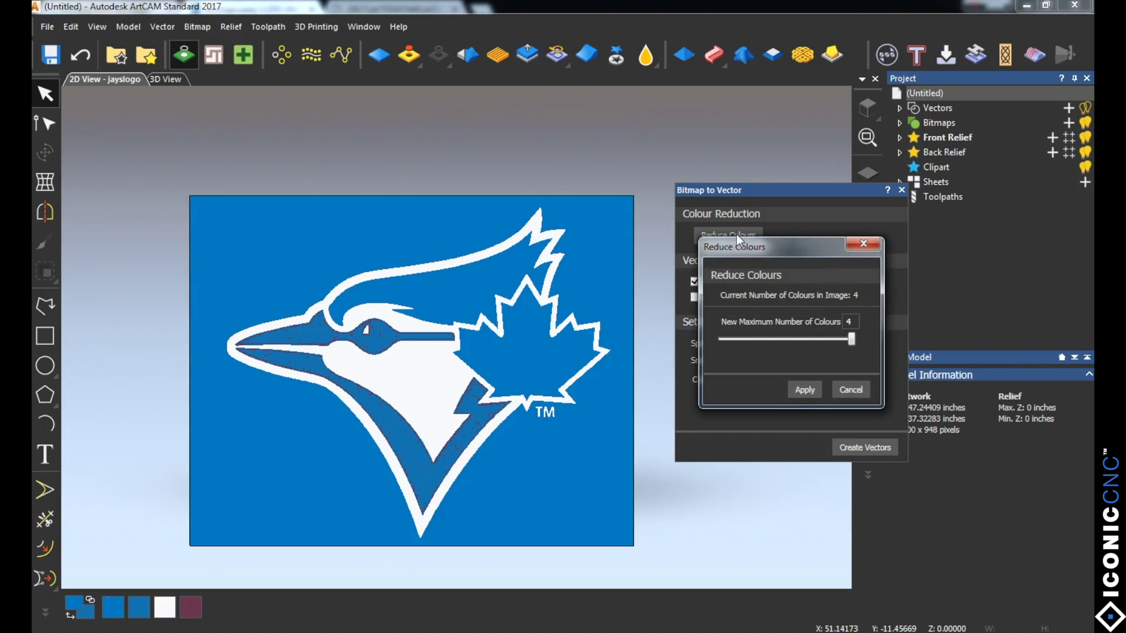
drag(852, 342, 727, 345)
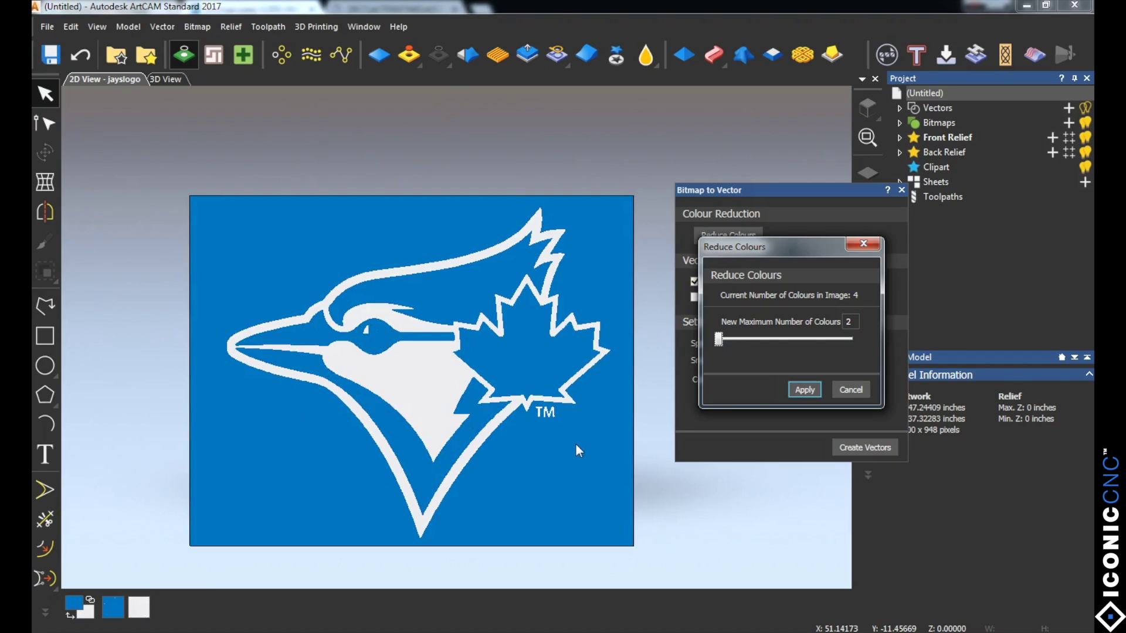
click(808, 389)
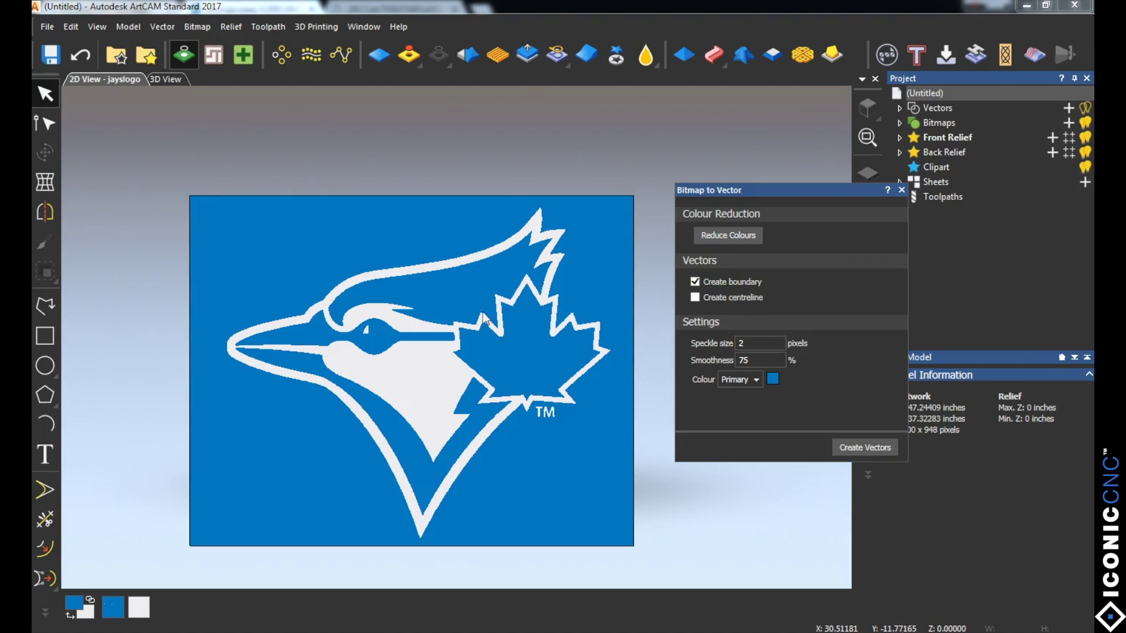
click(875, 449)
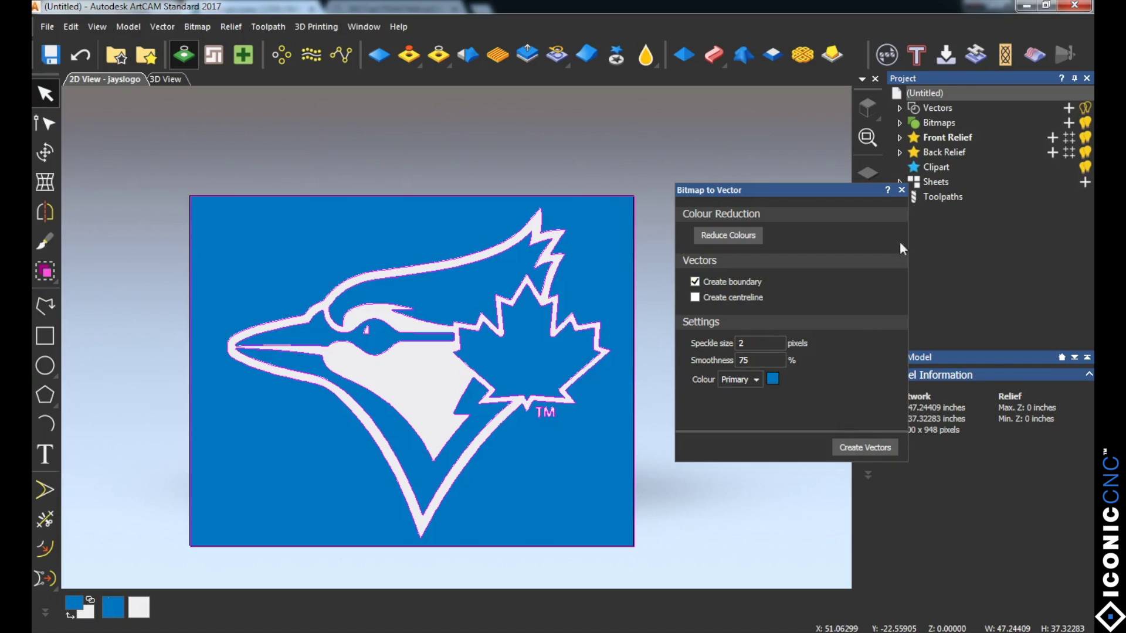
click(901, 191)
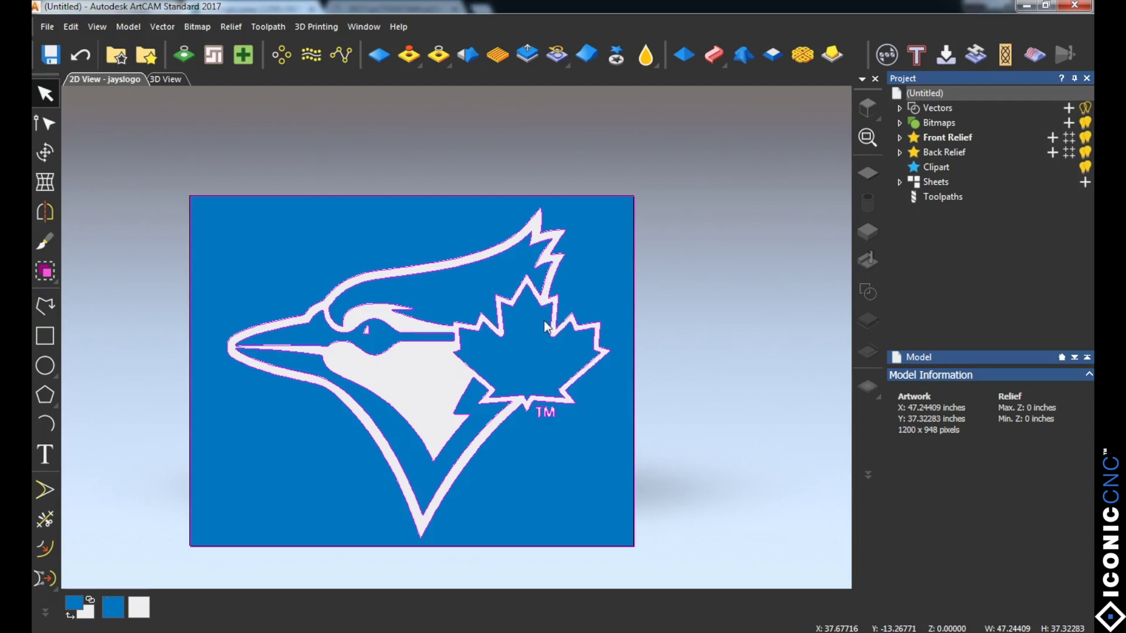
Examine how closely the new vectors follow the pixel edges along the crest and at the brow tip.
scroll(379, 280, up, 4)
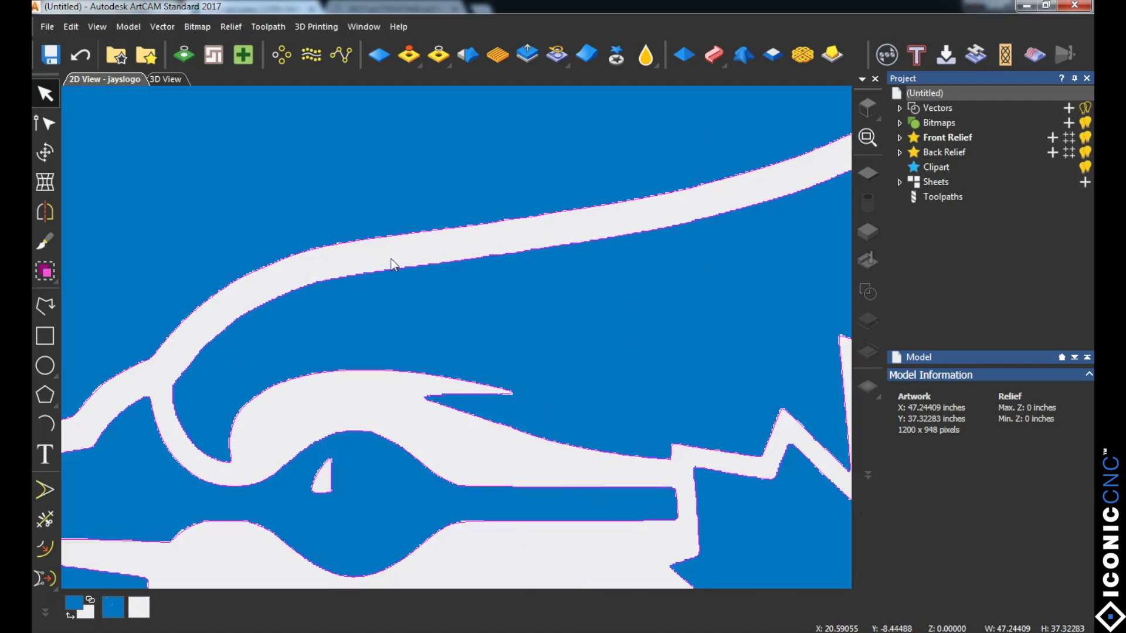
scroll(391, 263, up, 5)
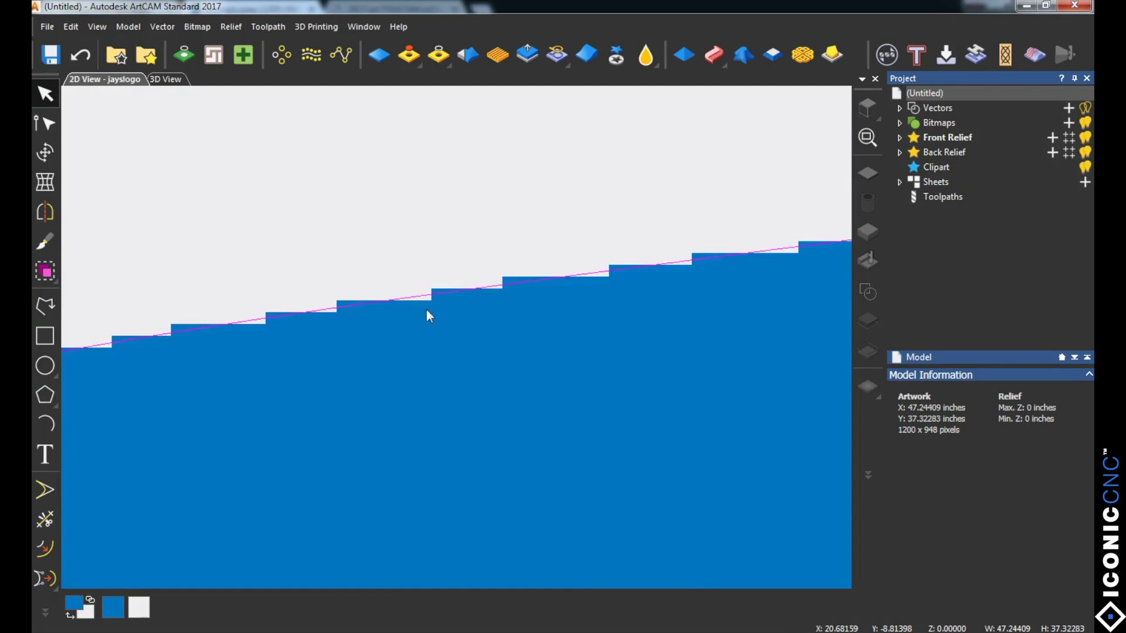
scroll(425, 313, down, 2)
scroll(425, 317, down, 2)
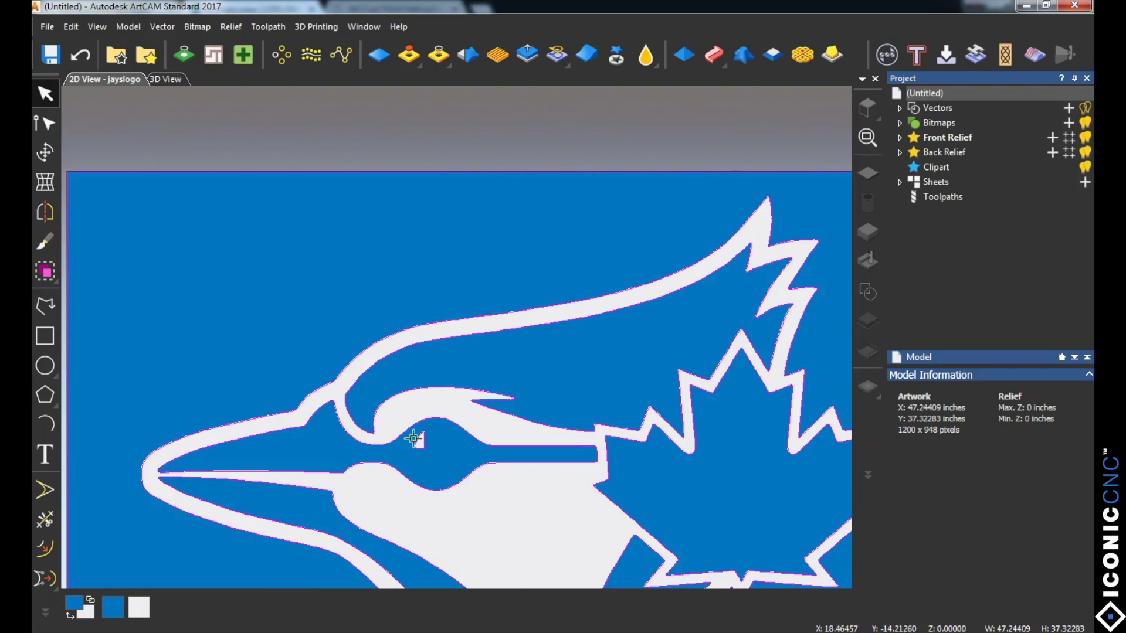
scroll(517, 405, up, 4)
scroll(518, 403, up, 2)
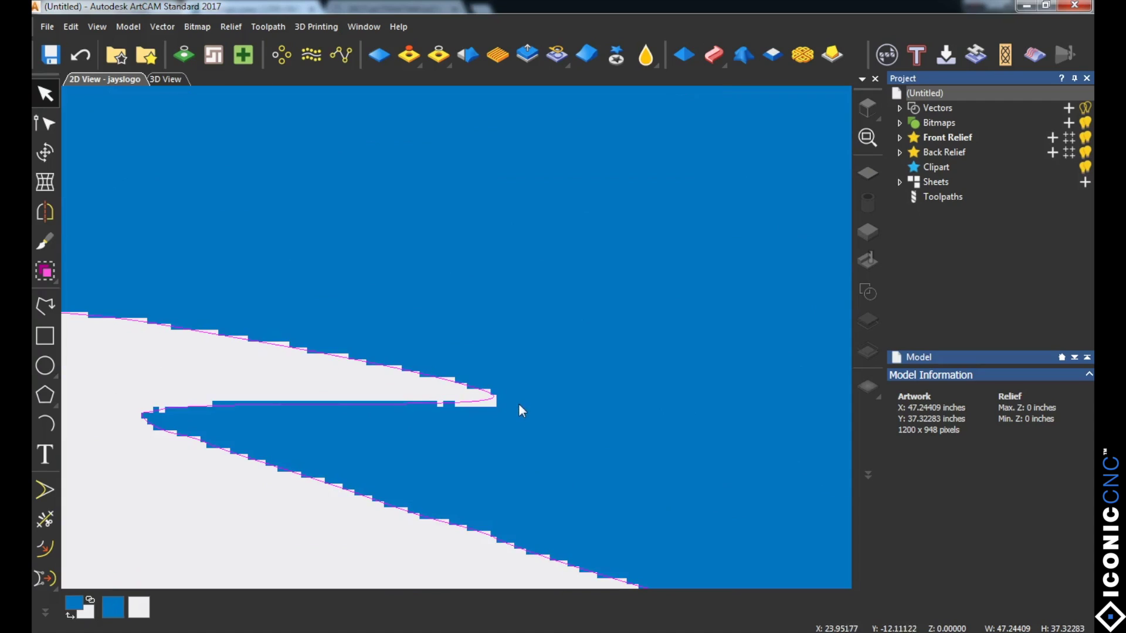
drag(484, 398, 495, 399)
scroll(508, 402, down, 4)
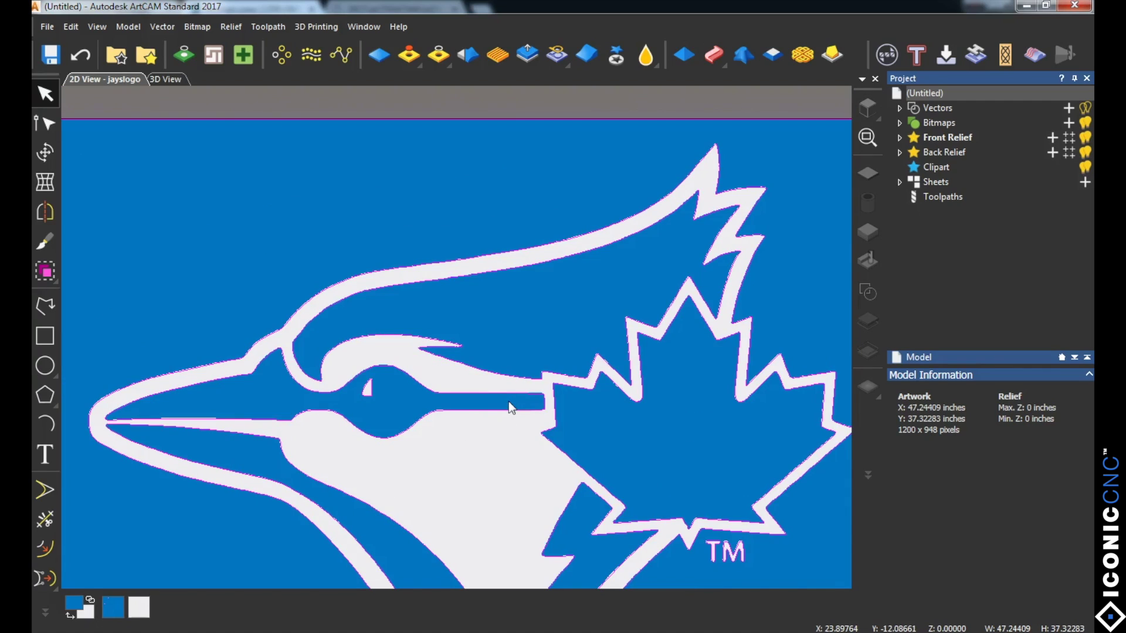
scroll(509, 401, down, 4)
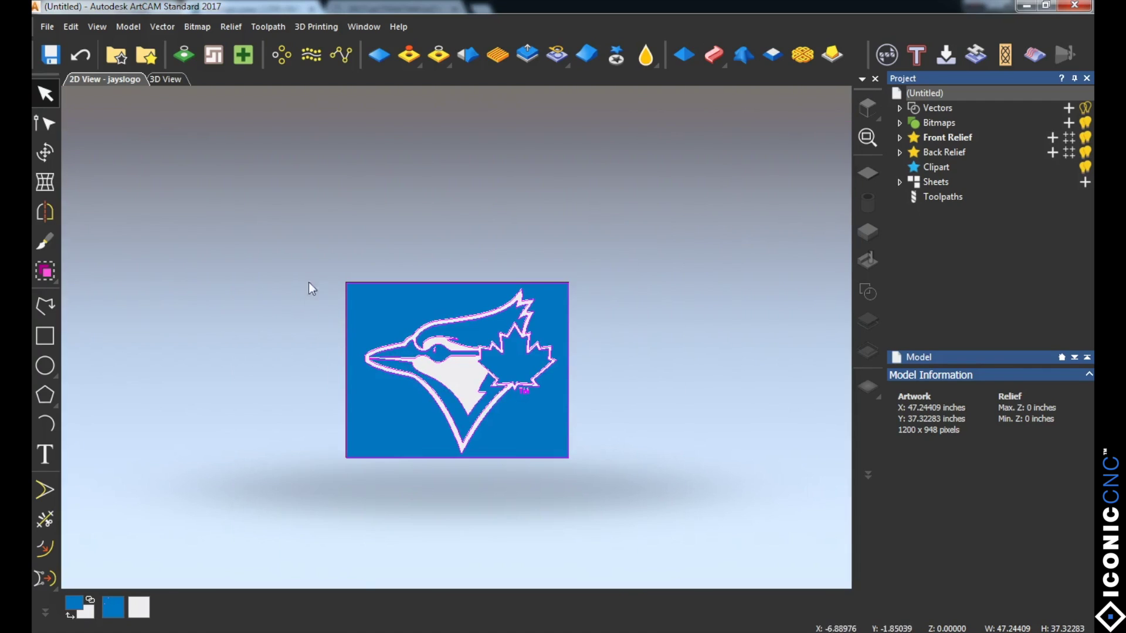
Select all the logo vectors and copy them.
click(312, 261)
drag(311, 261, 697, 498)
right_click(486, 358)
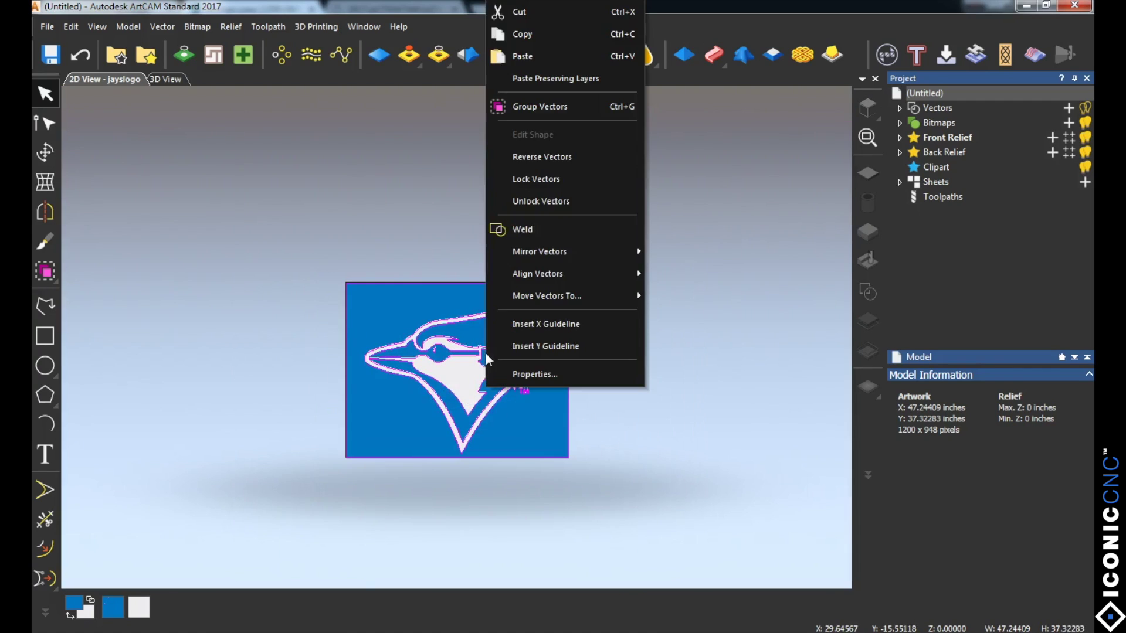
click(532, 33)
Close the current model and create a new 12 by 12 inch model with its origin at the top-left corner.
click(49, 26)
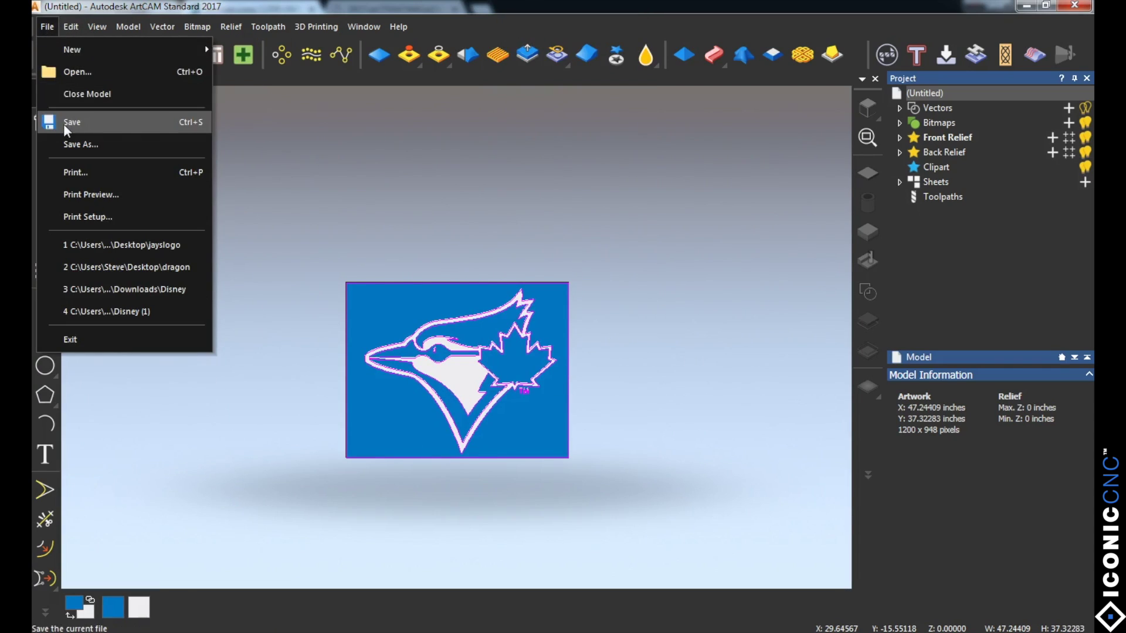
click(82, 95)
click(569, 354)
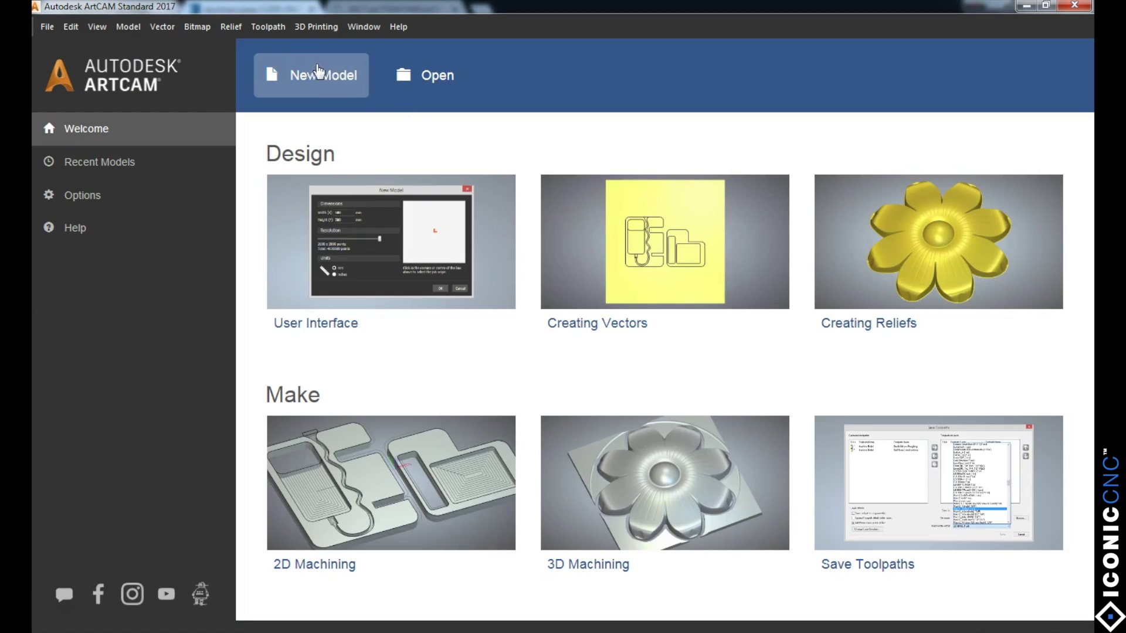
click(322, 75)
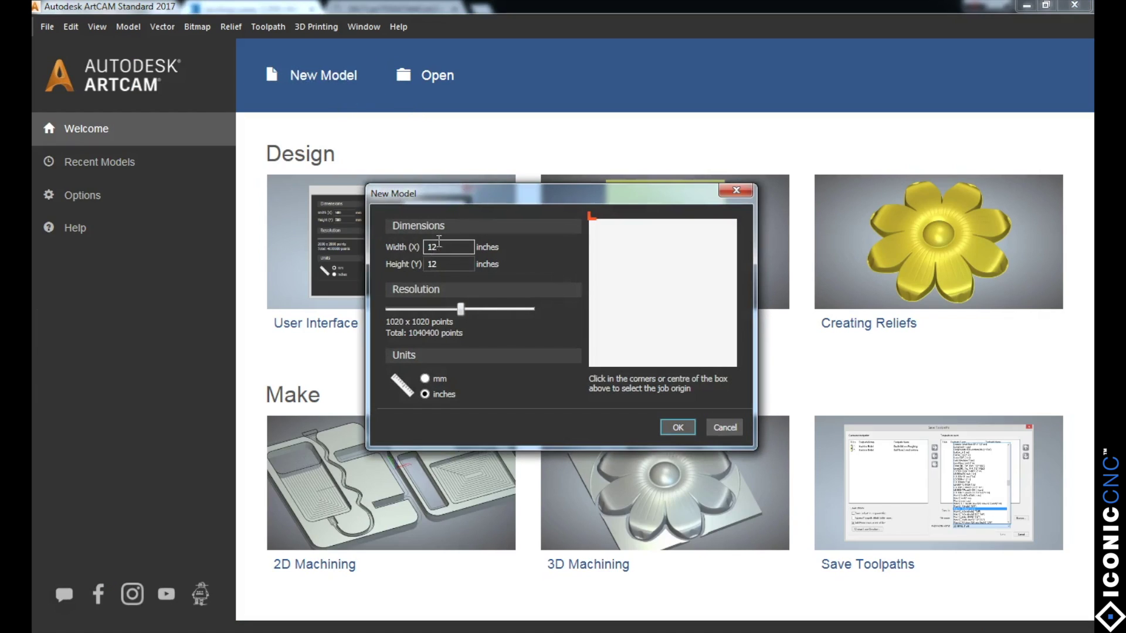
click(446, 264)
click(679, 428)
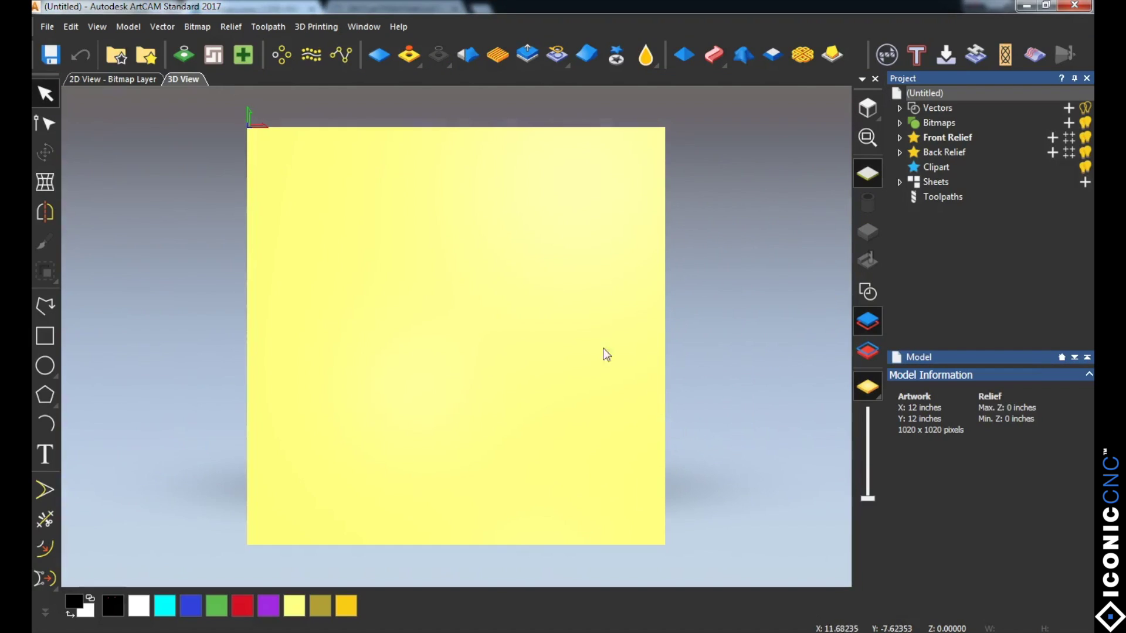
Paste the copied logo vectors into the new model in the 2D view.
click(122, 80)
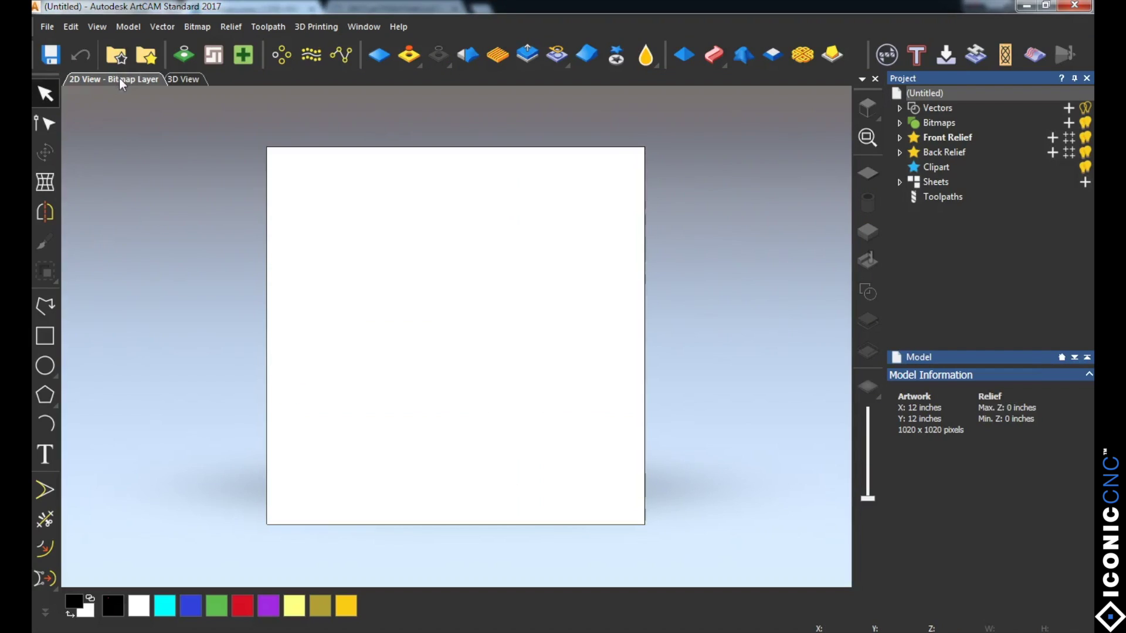
right_click(404, 256)
click(413, 268)
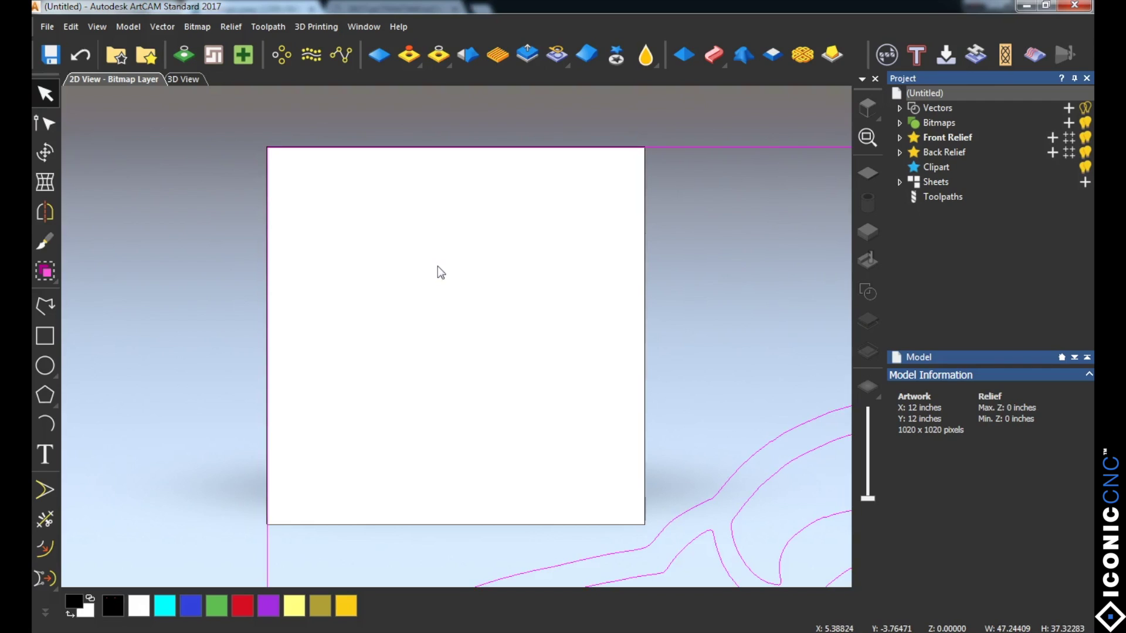
scroll(534, 300, down, 1)
scroll(533, 301, down, 3)
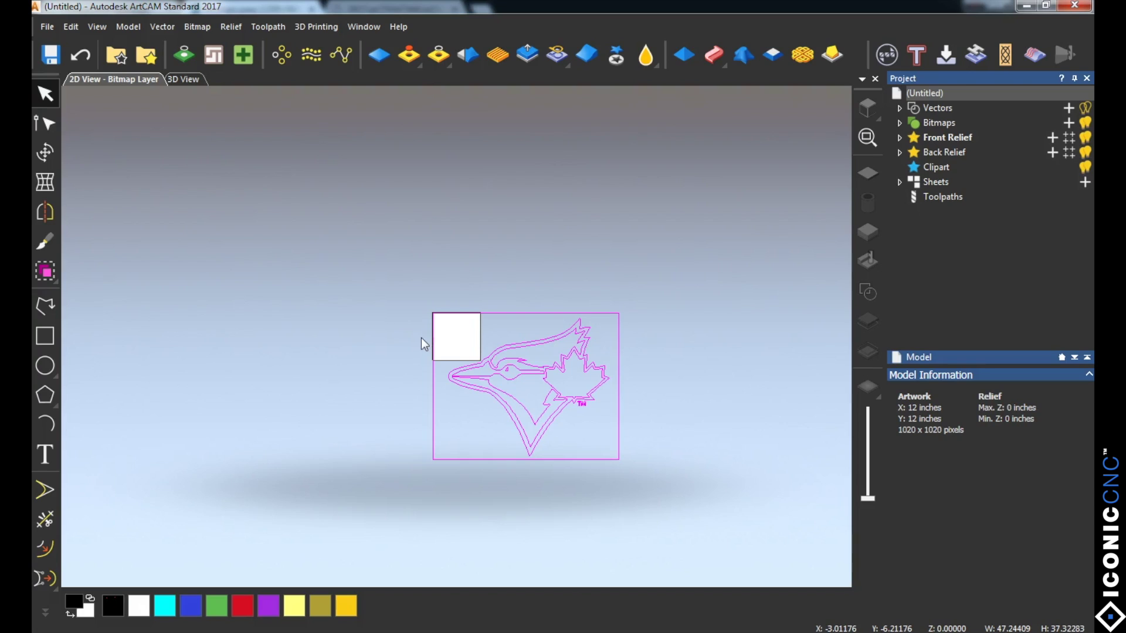
Scale the pasted logo vectors to a height of 10 inches with the aspect ratio maintained and centre them in the model.
click(46, 152)
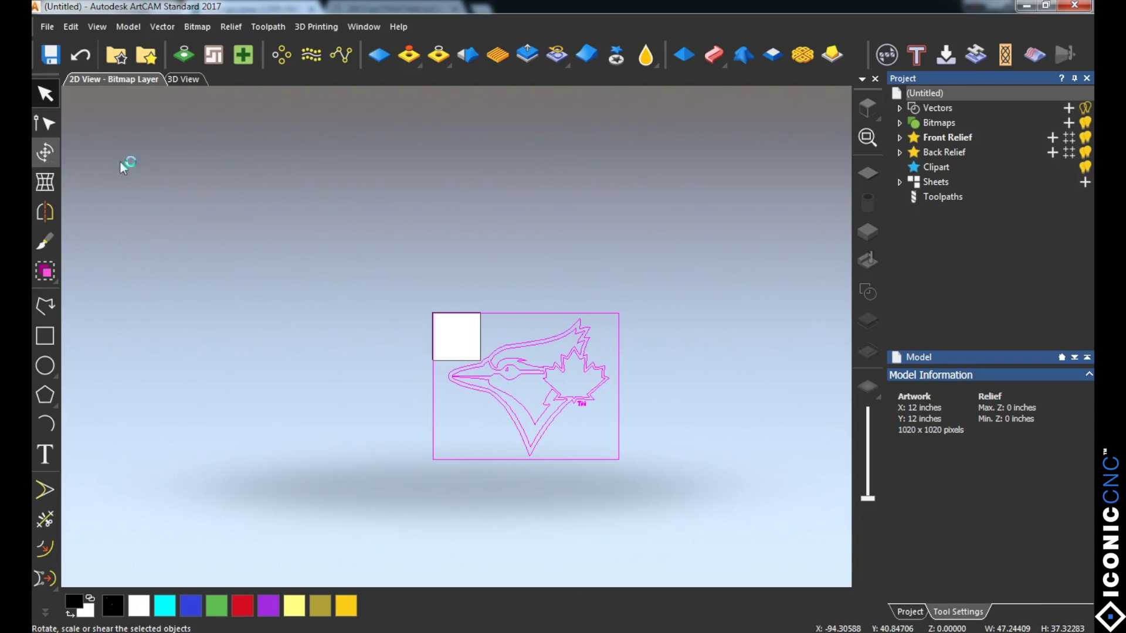
drag(992, 131, 947, 130)
key(Tab)
text(1)
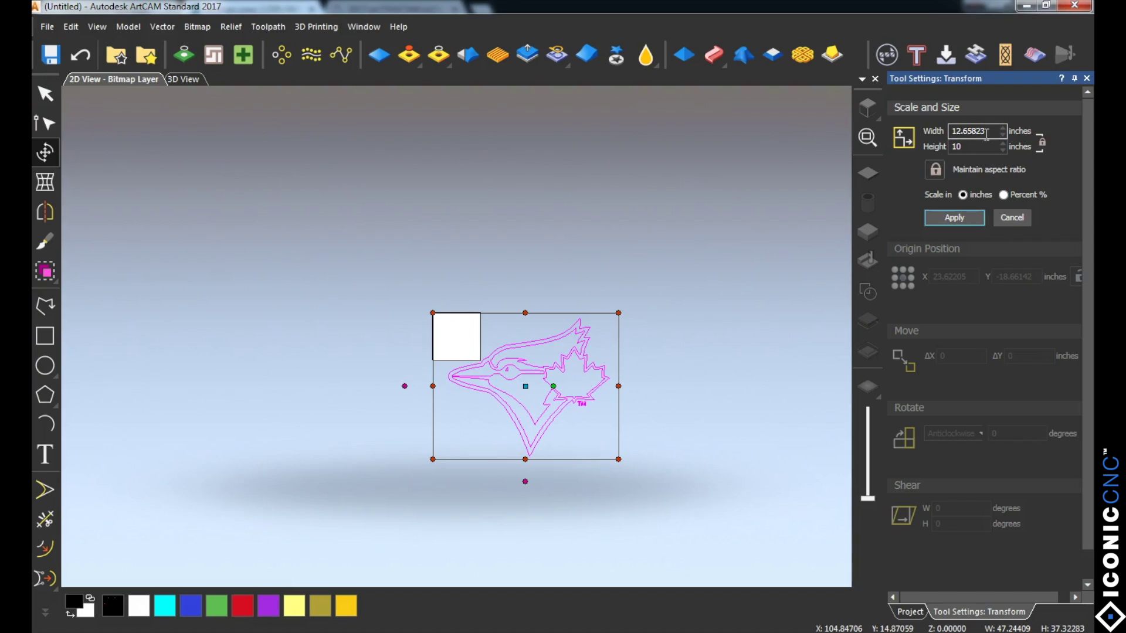
click(949, 221)
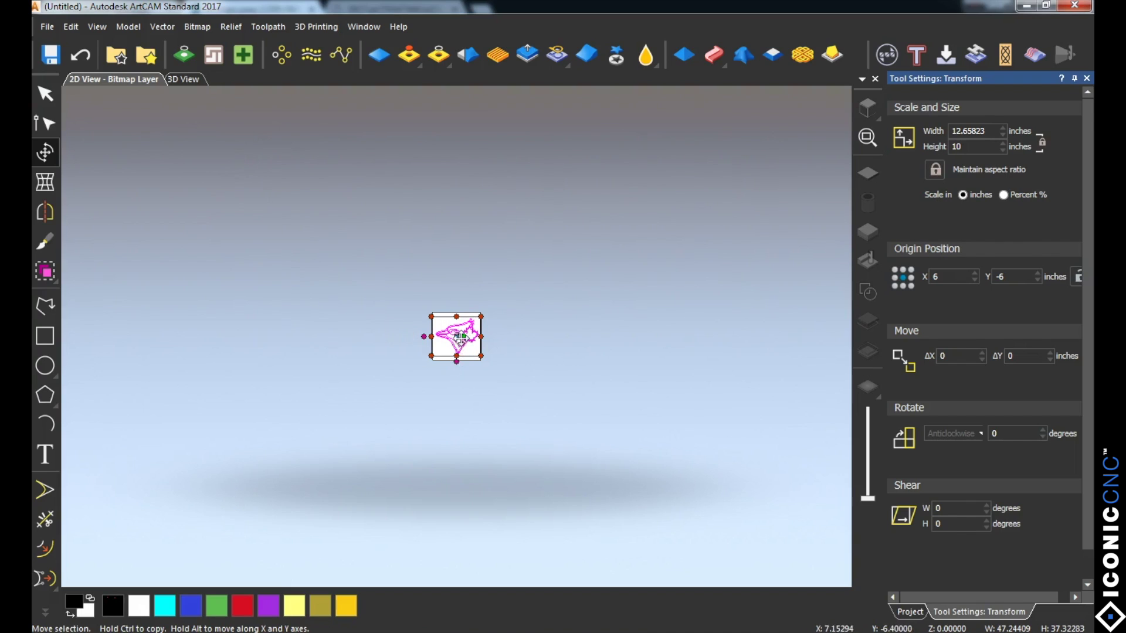
Delete the TM lettering below the maple leaf and the rectangular border around the logo.
click(469, 333)
scroll(470, 333, up, 5)
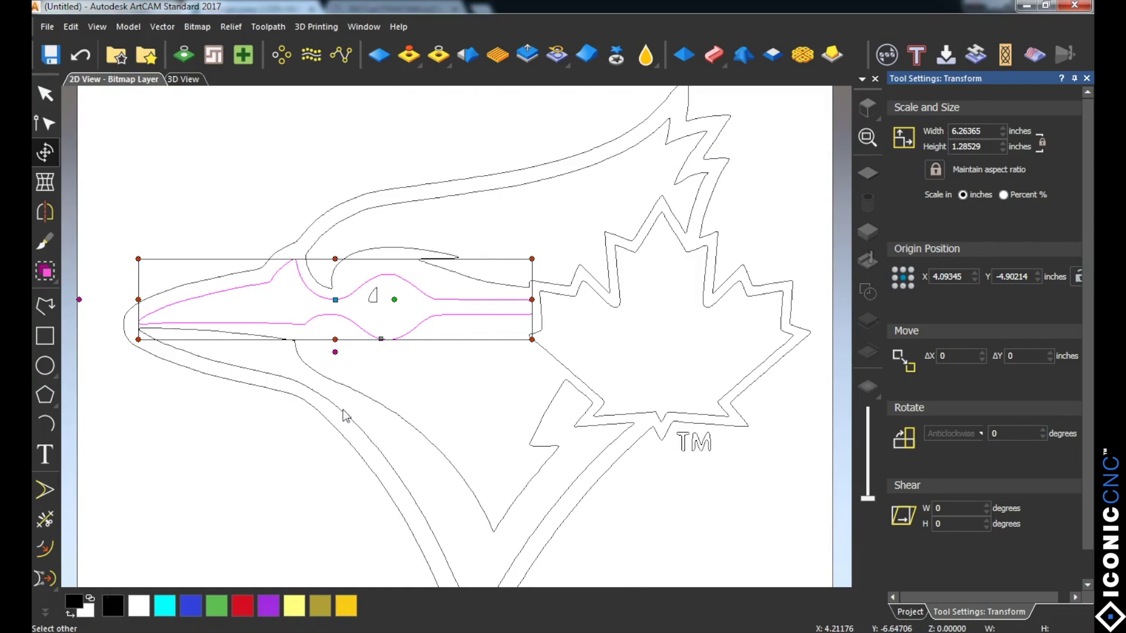
click(337, 402)
key(Escape)
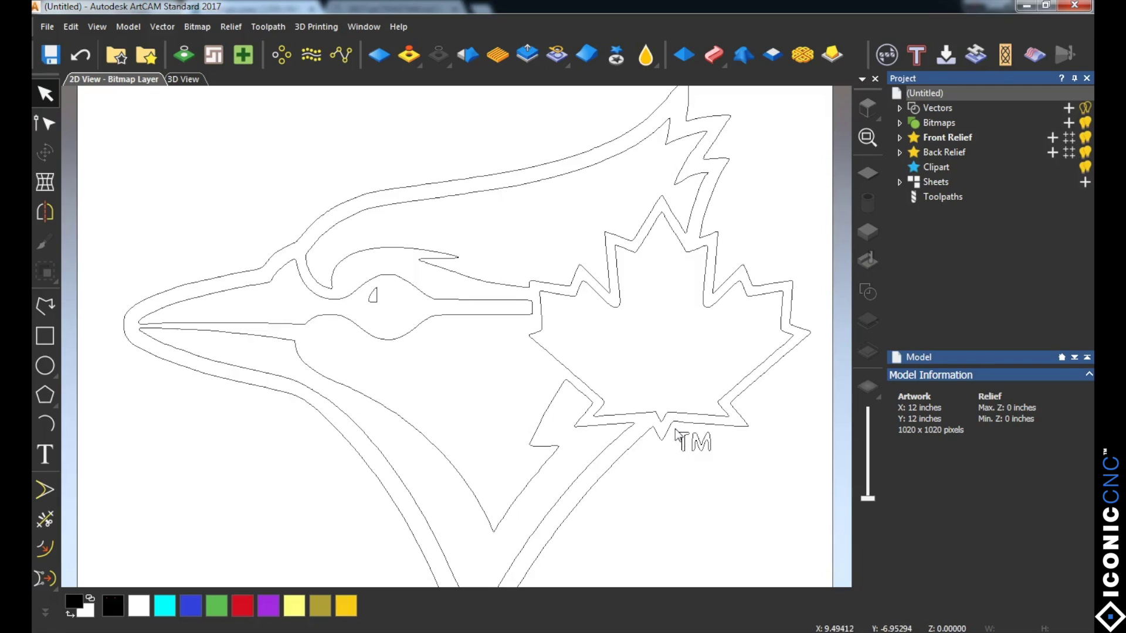
drag(673, 430, 729, 473)
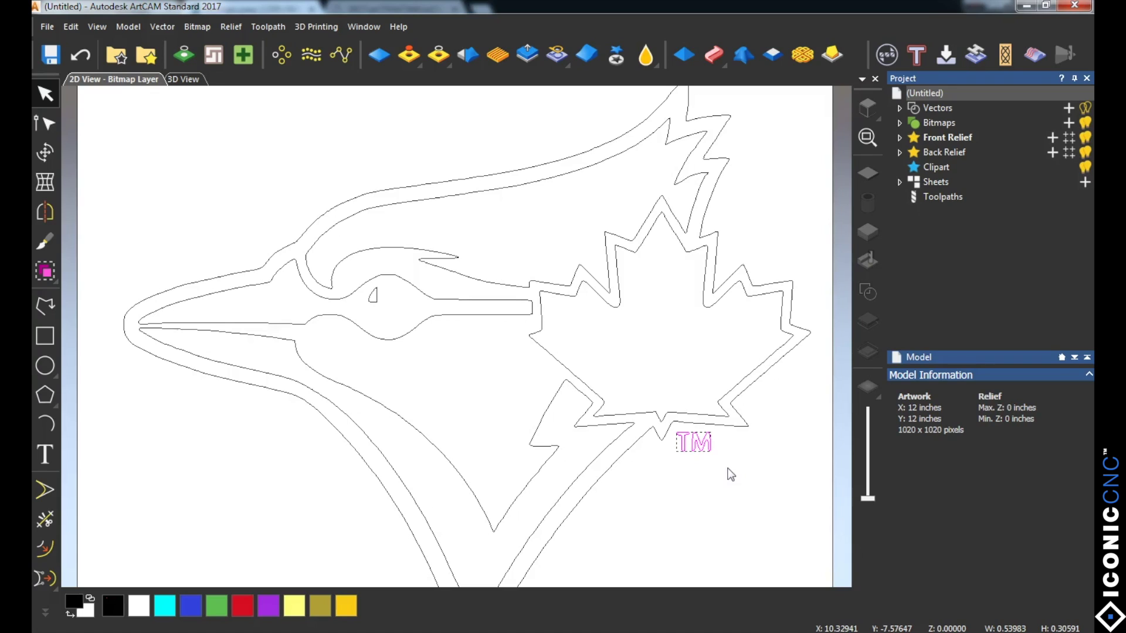
key(Delete)
scroll(739, 452, down, 2)
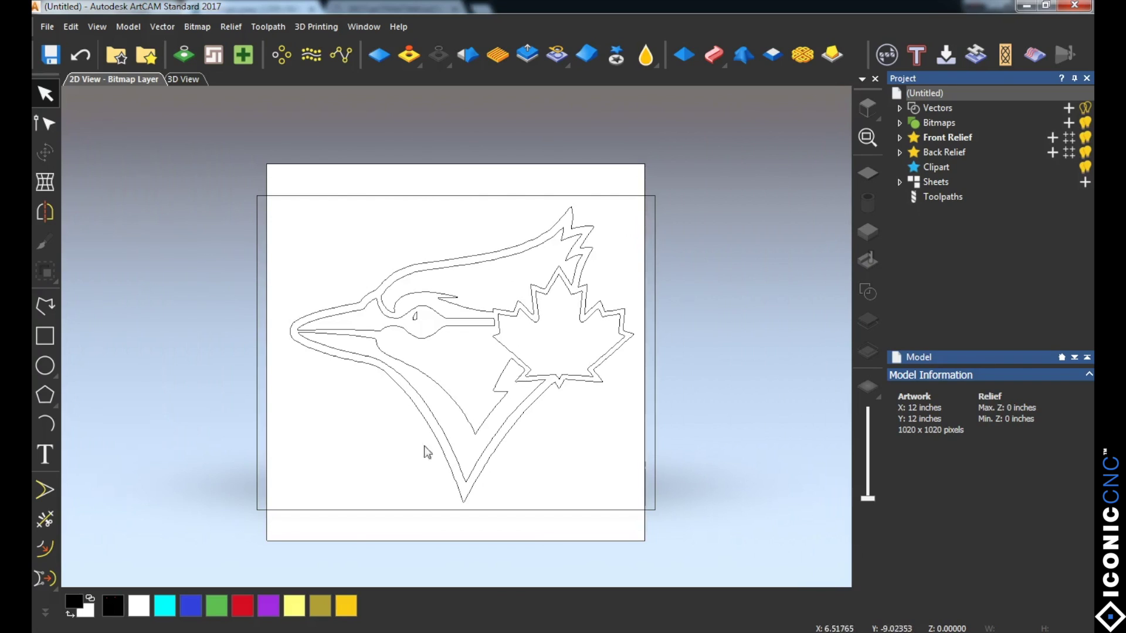
click(257, 470)
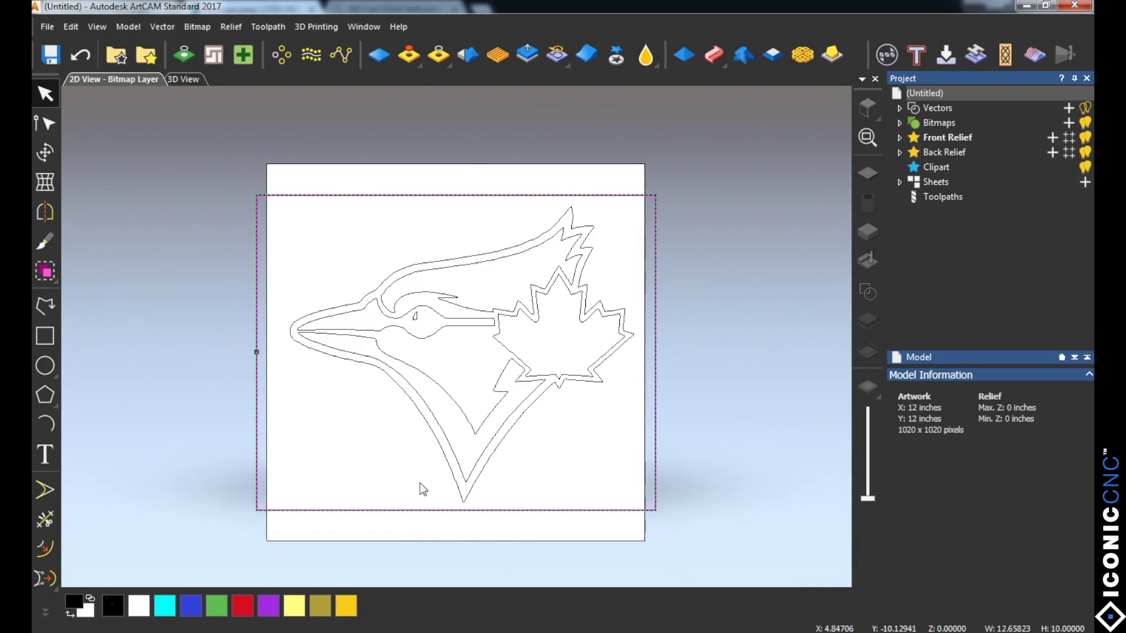
key(Delete)
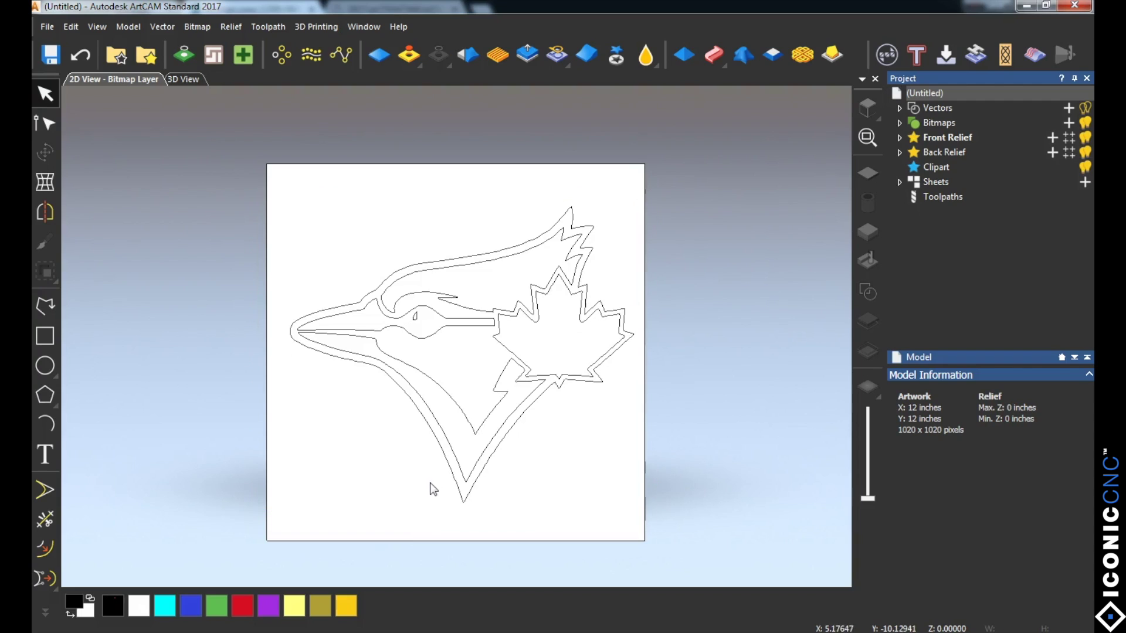
Centre all the remaining logo vectors in the model and deselect them.
drag(234, 170, 794, 546)
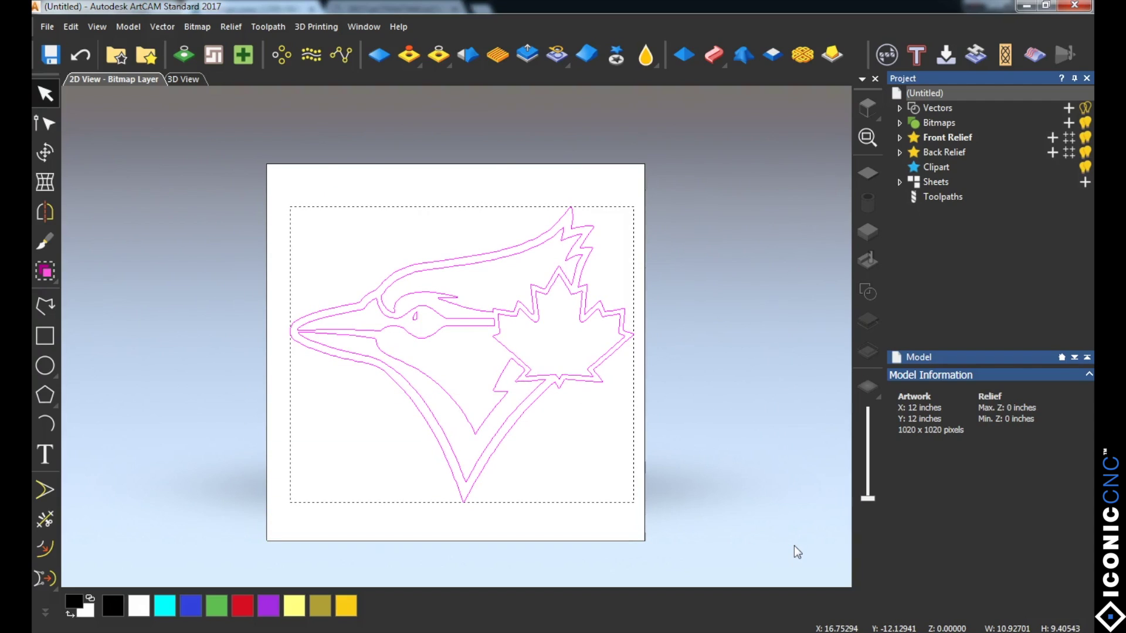
key(F9)
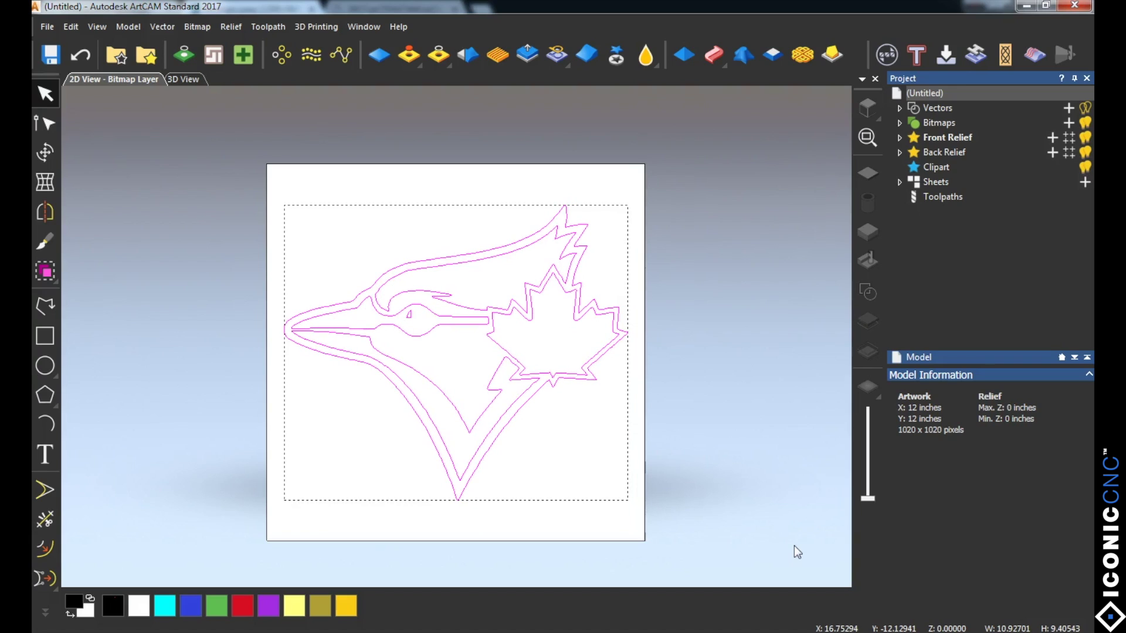
click(398, 460)
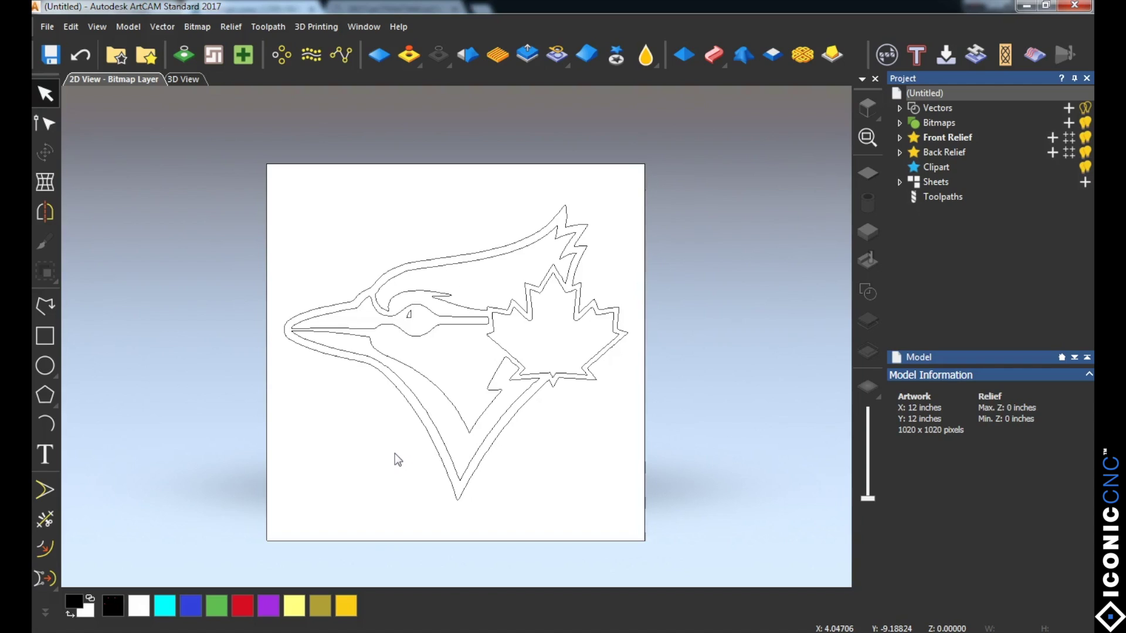
Set up a V-Bit Carving toolpath on all the logo vectors, using the 90 deg vbit from Iconic Tools as the carving tool.
scroll(440, 267, up, 2)
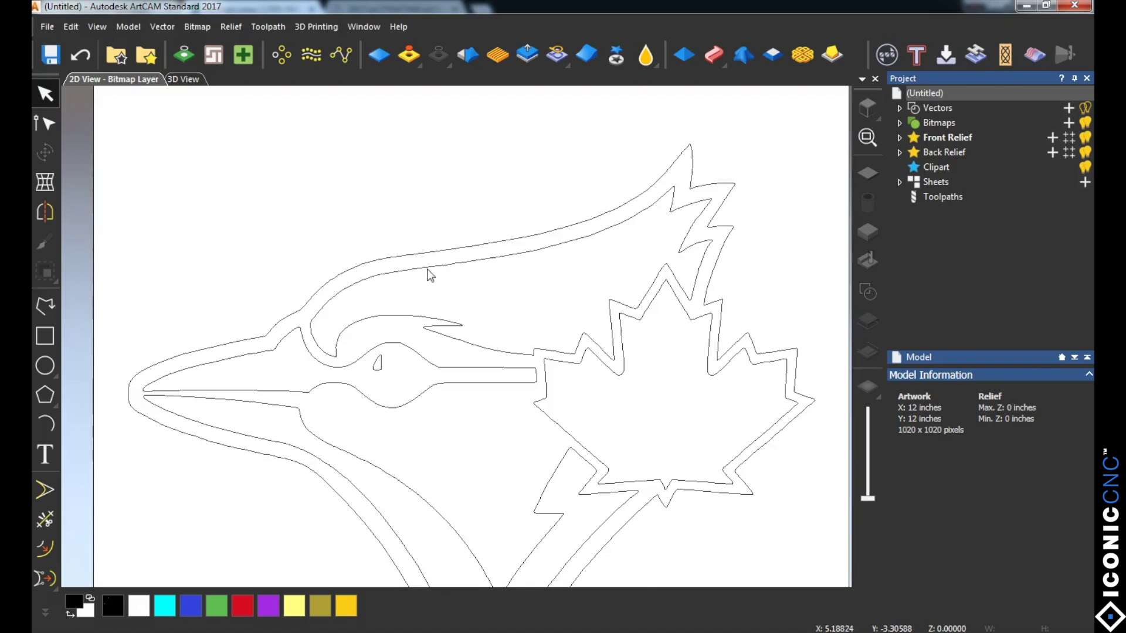
scroll(391, 282, up, 3)
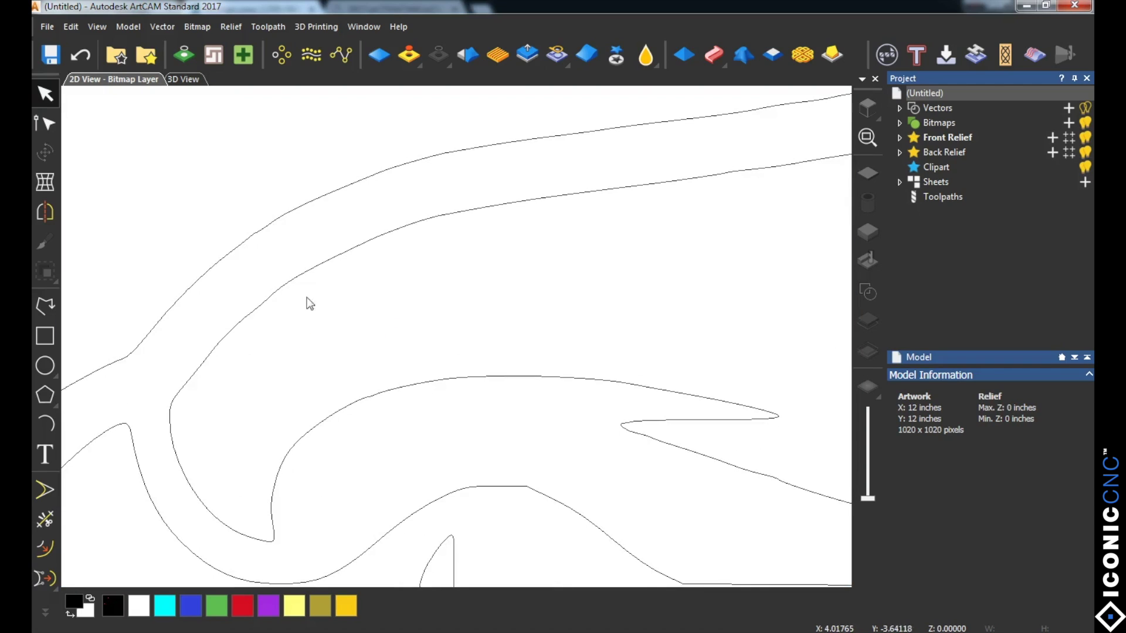
scroll(323, 282, down, 5)
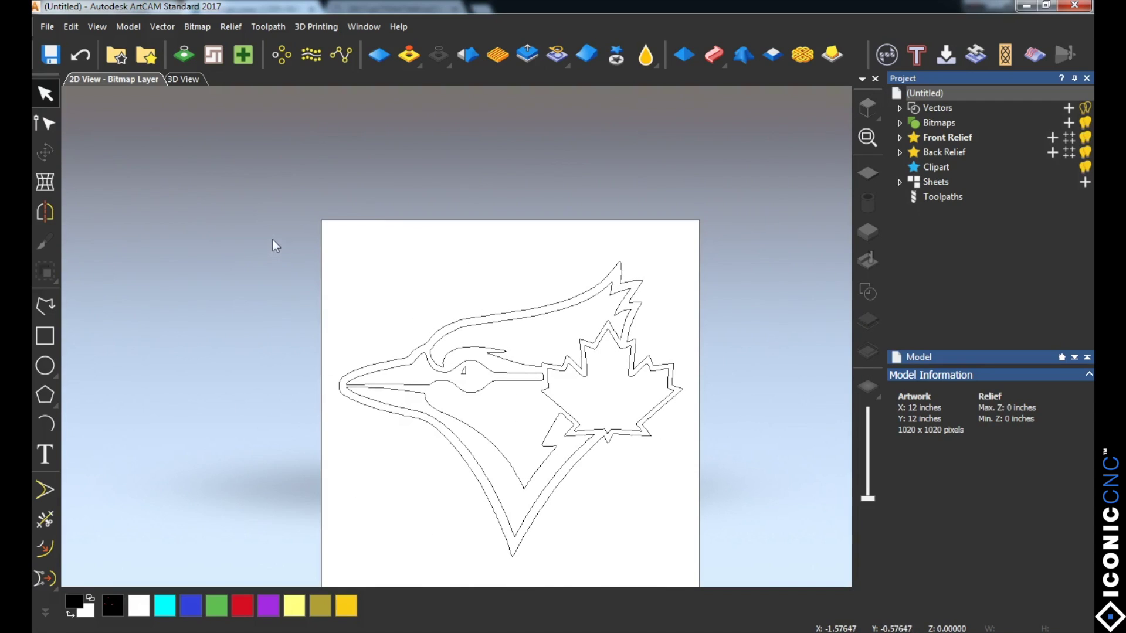
drag(273, 236, 844, 609)
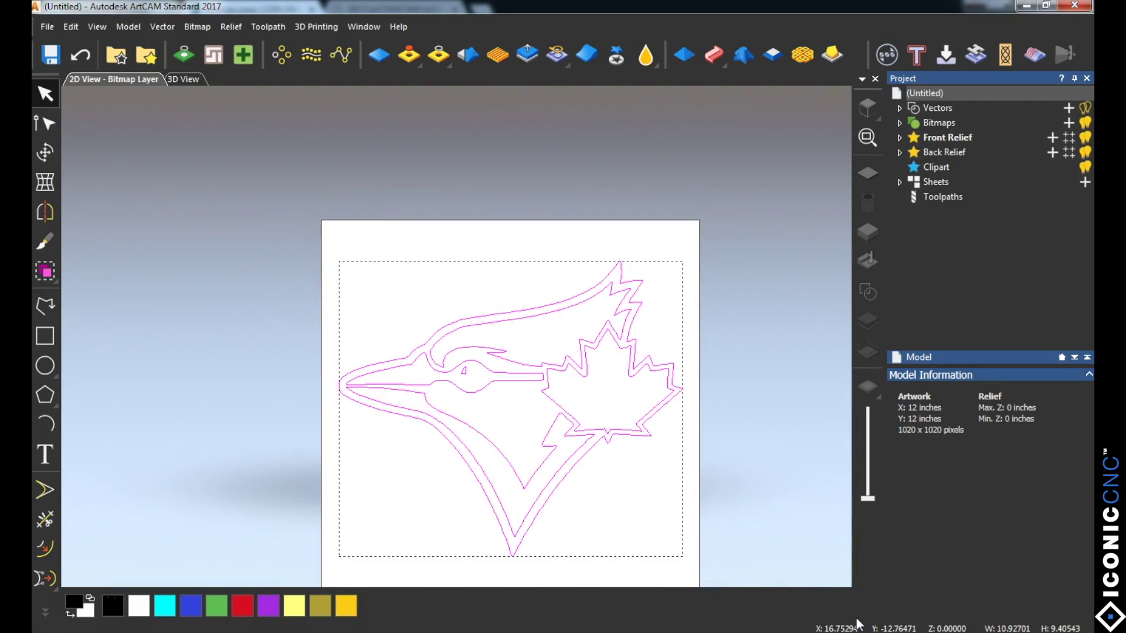
click(943, 198)
scroll(1089, 466, down, 3)
click(1013, 434)
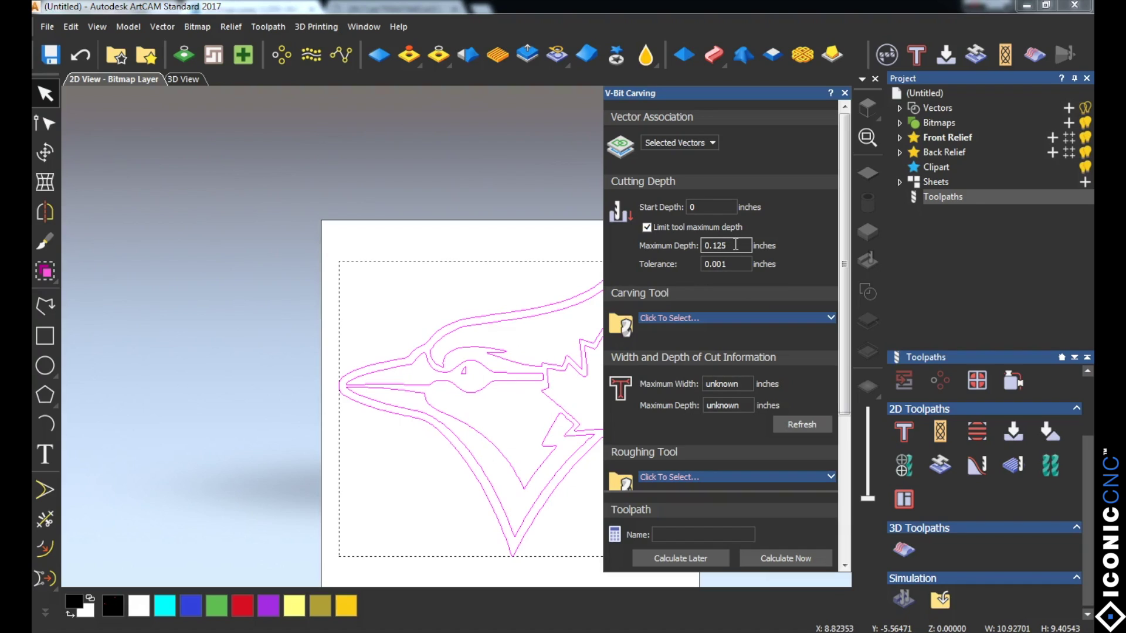
click(698, 319)
drag(568, 289, 569, 415)
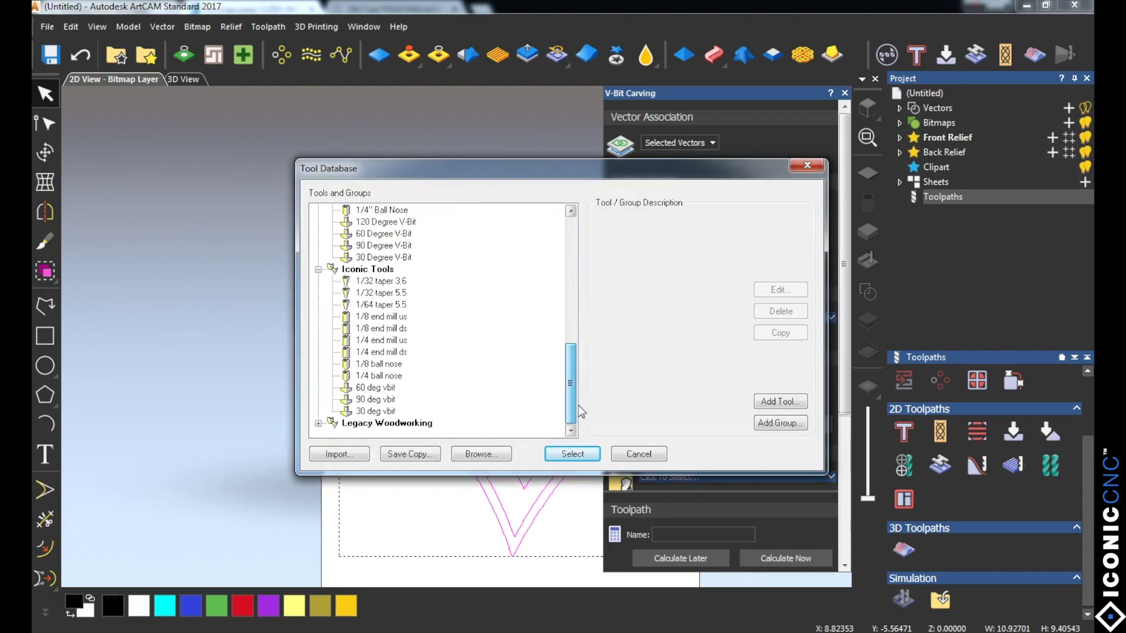
click(361, 400)
click(572, 454)
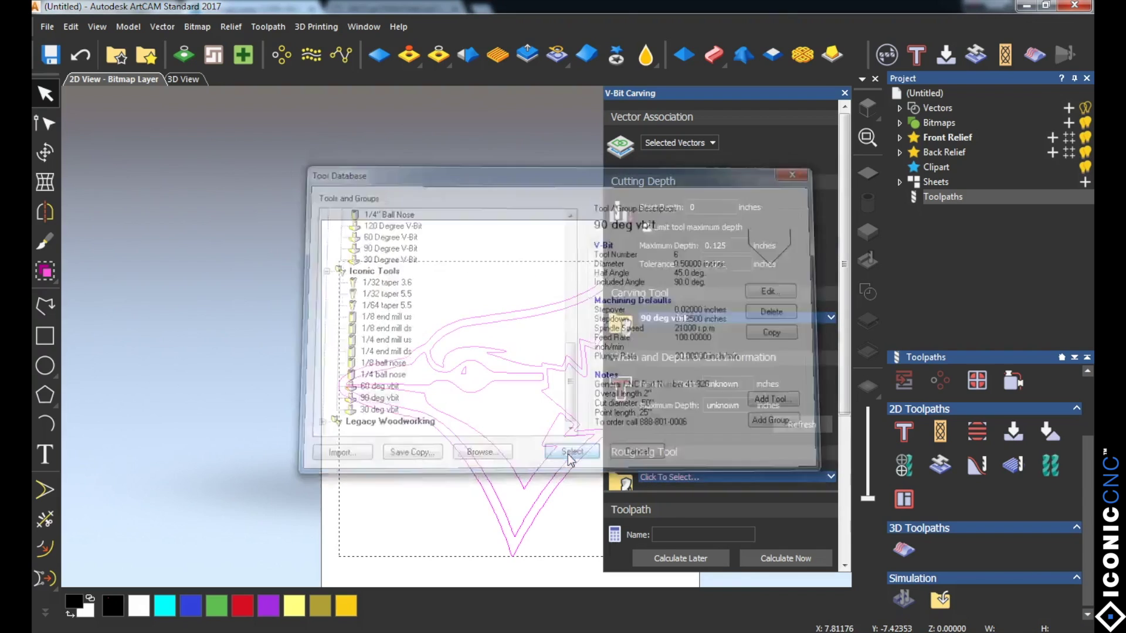
Define the material as 0.75 inches thick and calculate the V-bit carving toolpath.
drag(844, 381, 851, 538)
click(714, 386)
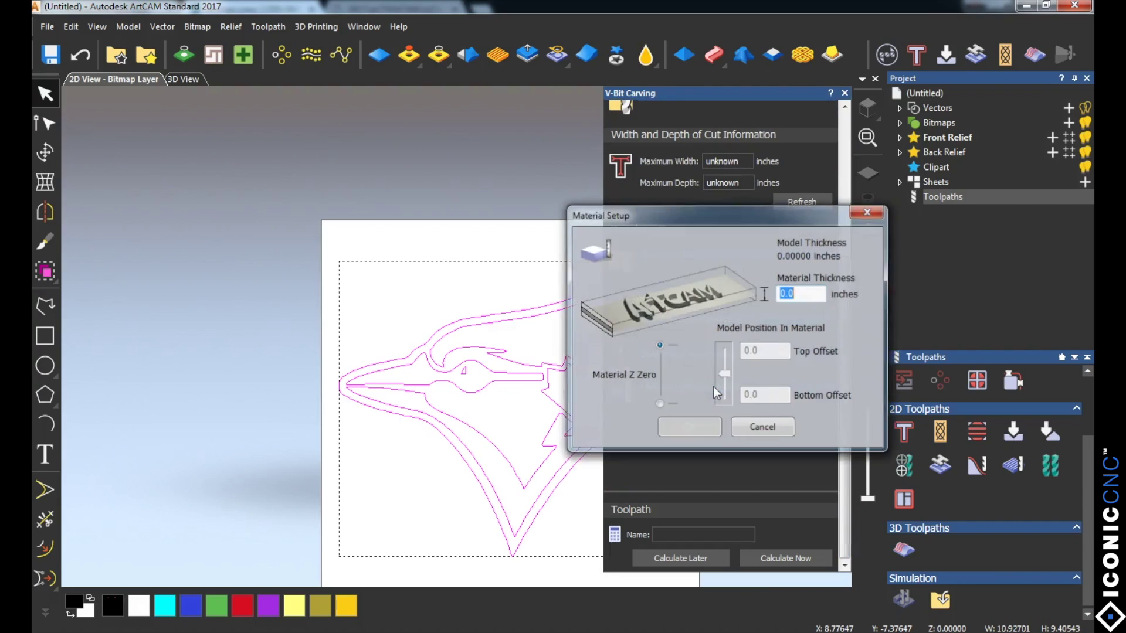
click(801, 294)
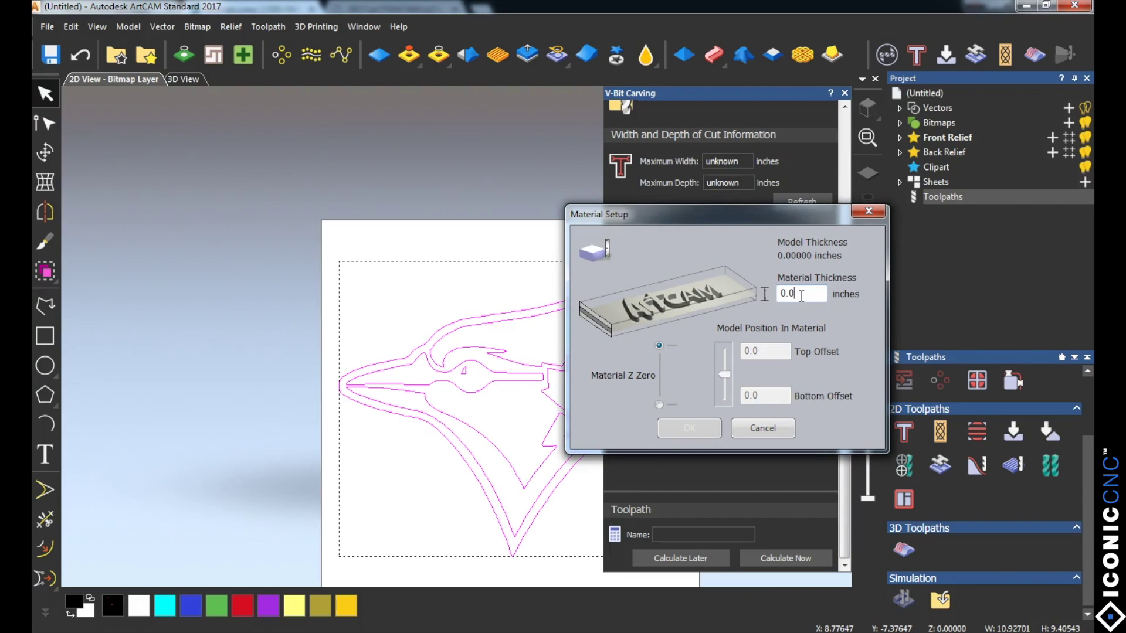
text(75)
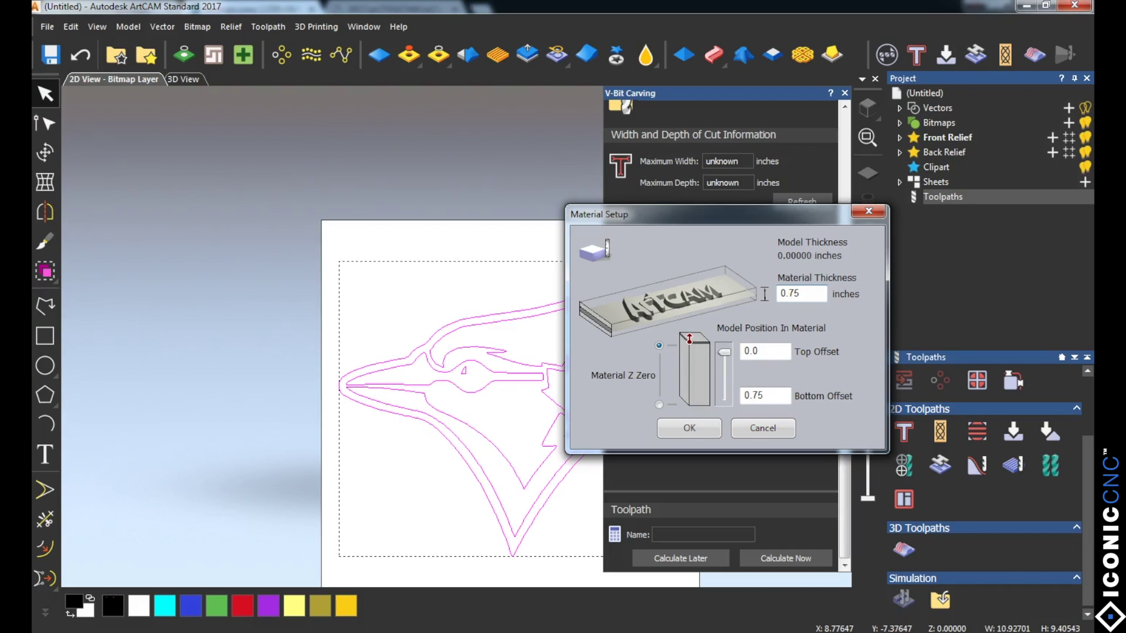
click(683, 433)
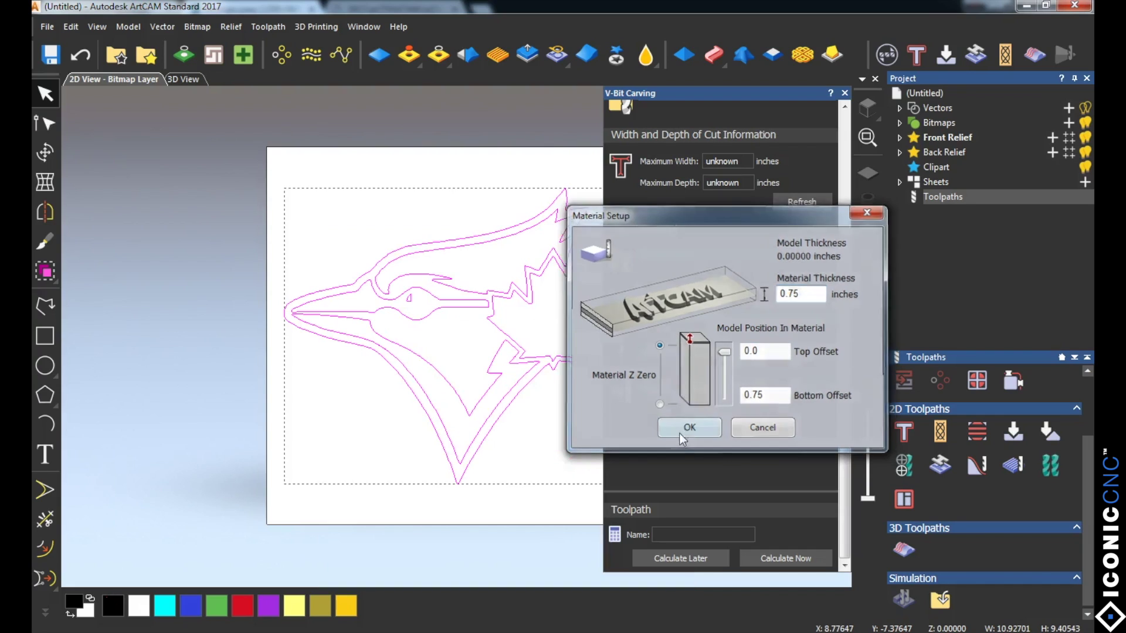
click(776, 561)
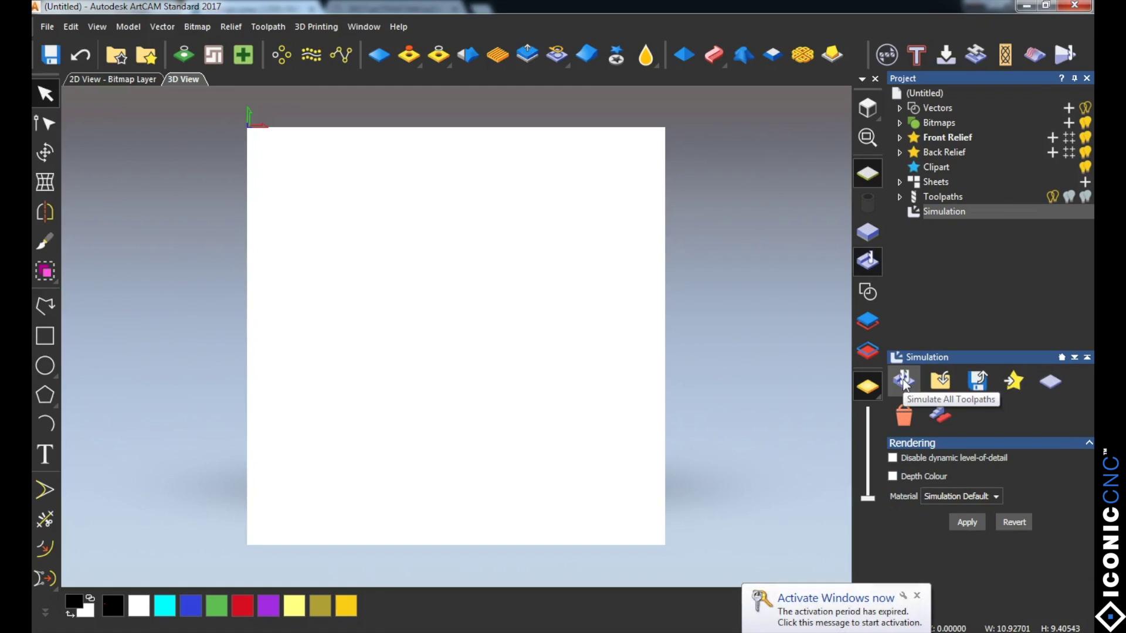
Simulate all toolpaths and examine the carved logo up close and from an angle in 3D.
click(903, 381)
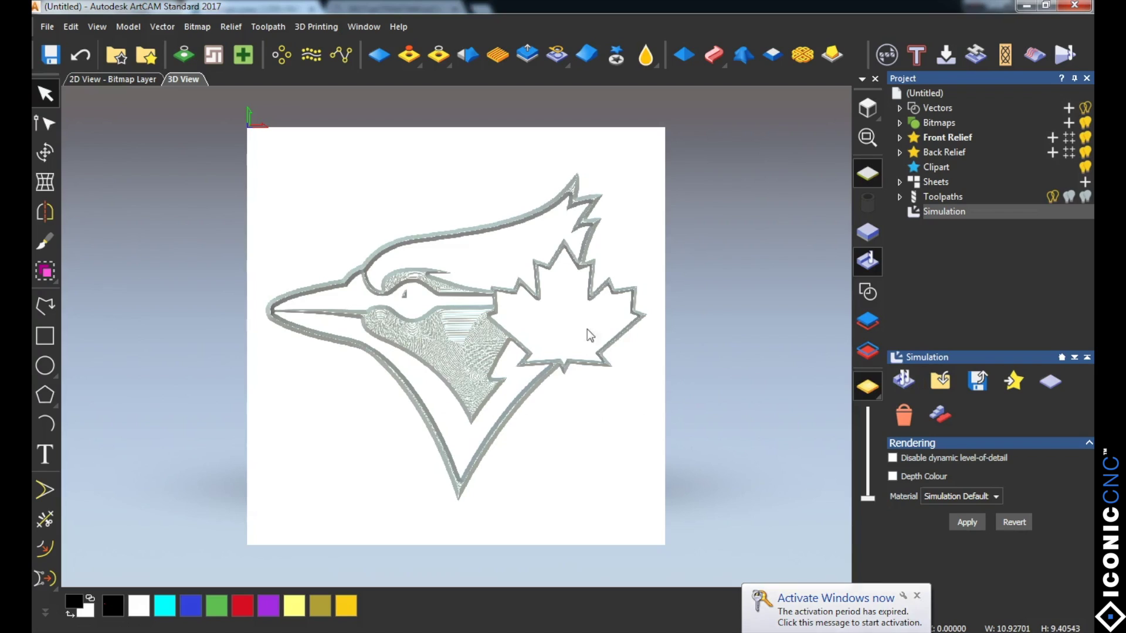
click(473, 347)
scroll(473, 348, up, 2)
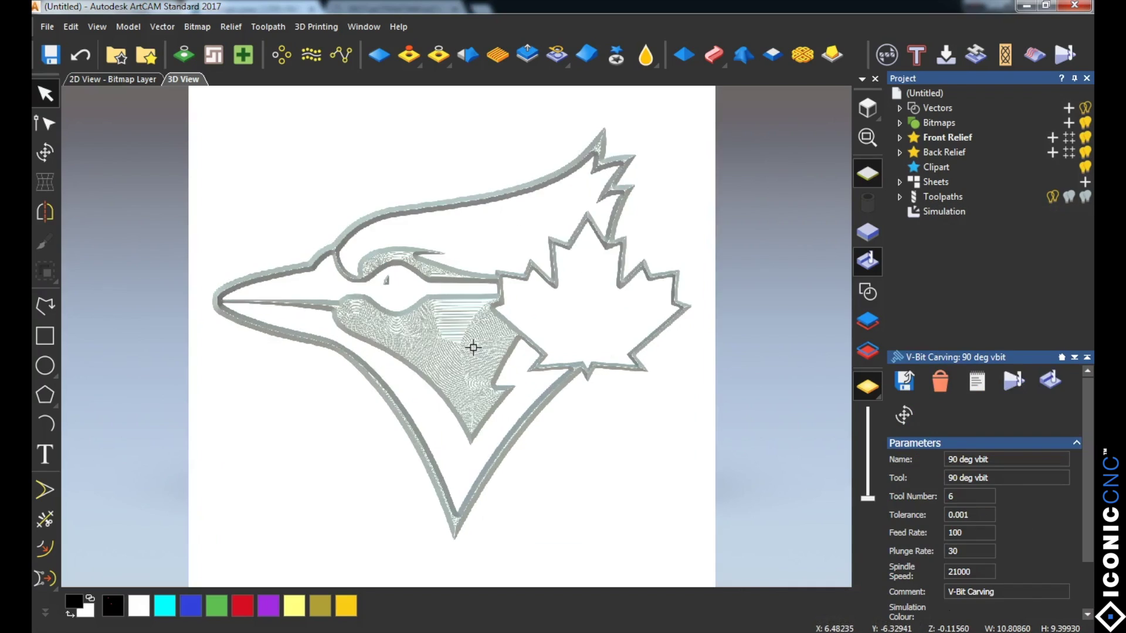
scroll(473, 347, up, 3)
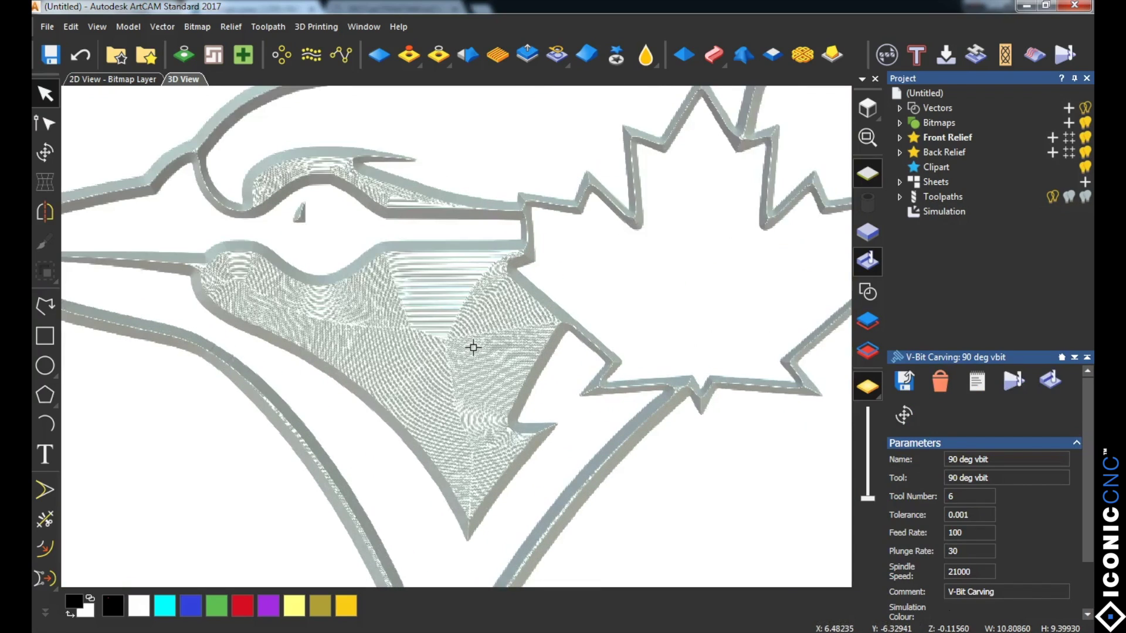
scroll(474, 347, down, 1)
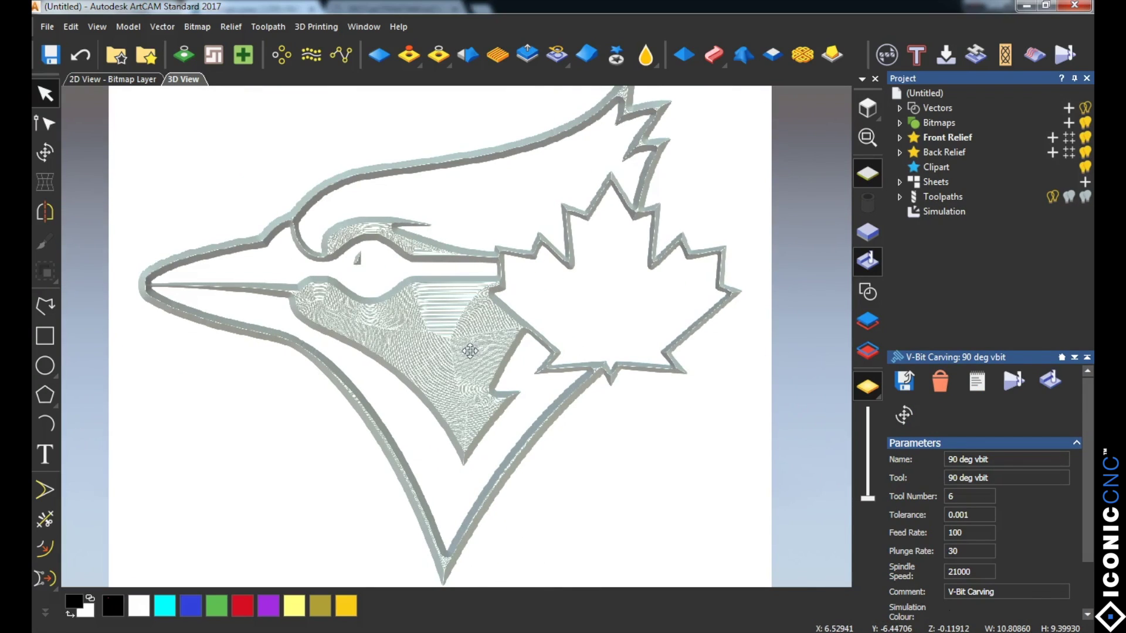
drag(470, 350, 602, 225)
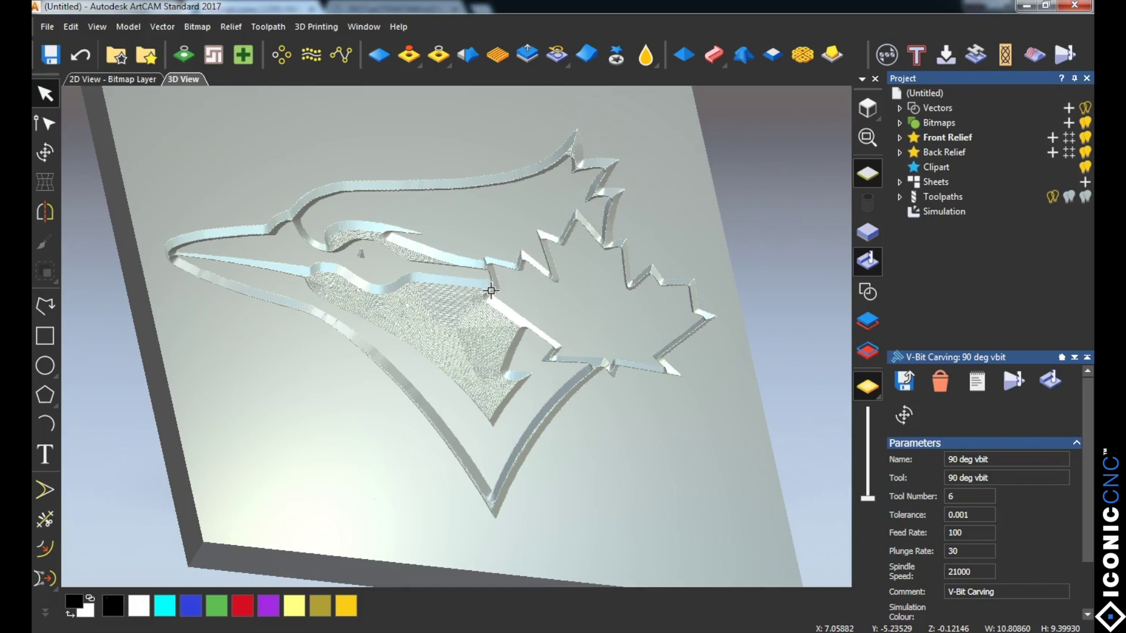
middle_drag(502, 291, 458, 369)
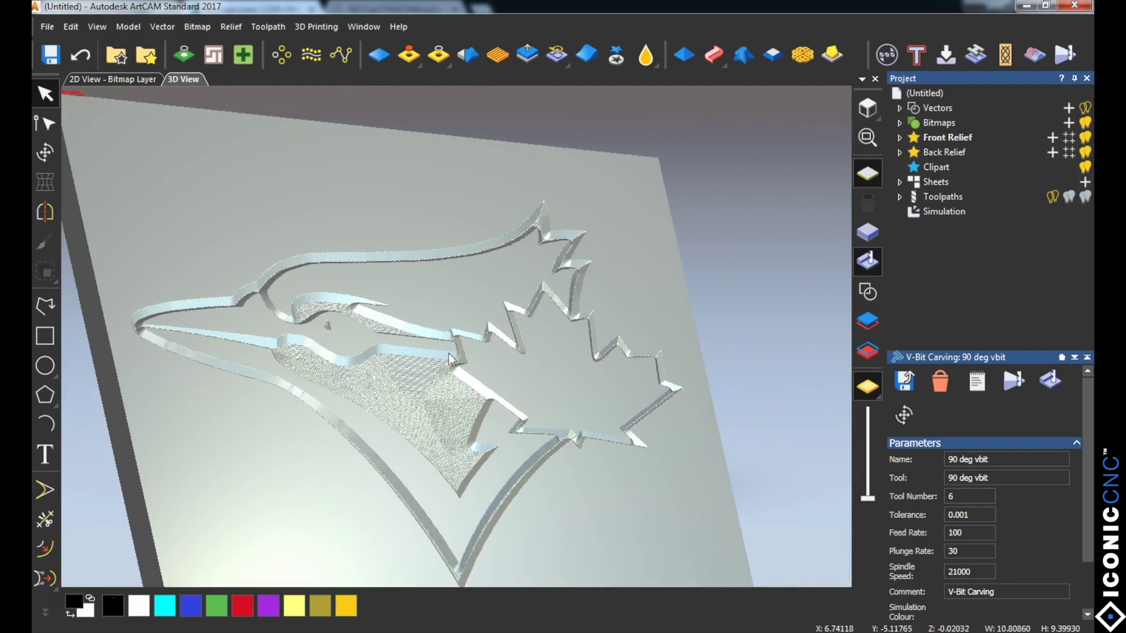
middle_drag(319, 350, 478, 383)
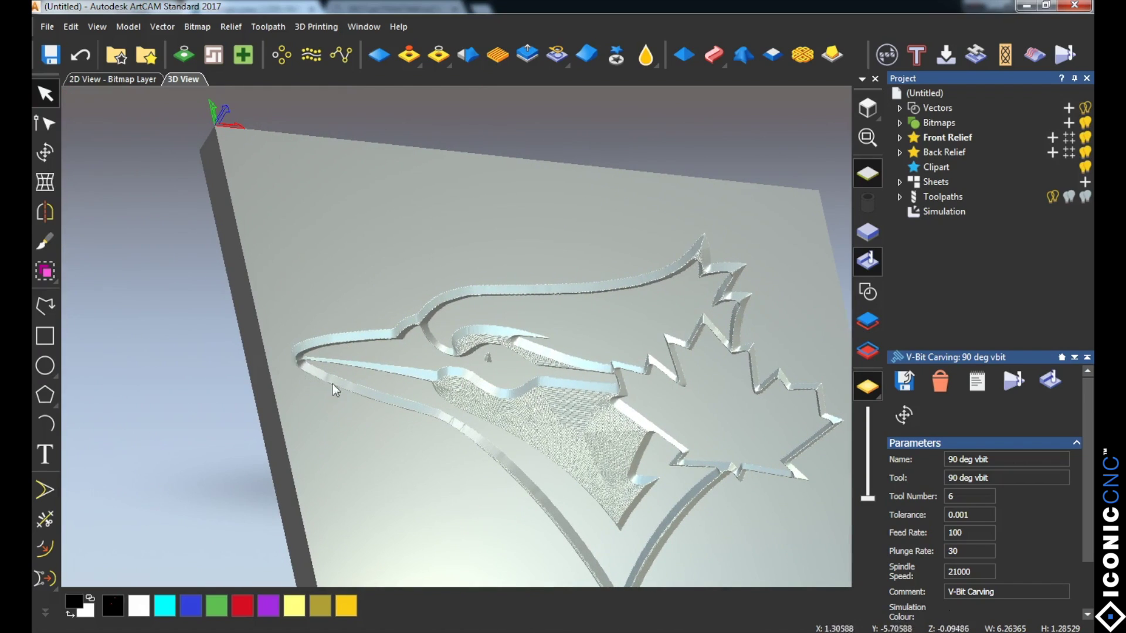
click(636, 402)
middle_drag(636, 403, 591, 396)
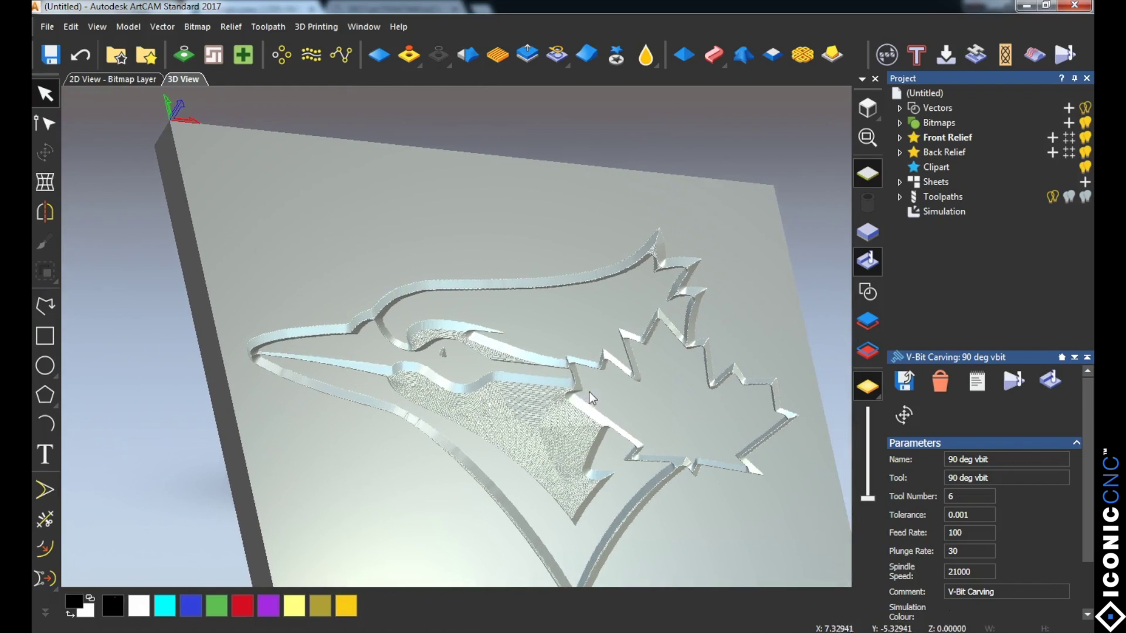
Save the V-bit carving toolpath to the Desktop as bluejay in the Geetech(mm) (*.nc) machine format and close the save dialog.
click(942, 198)
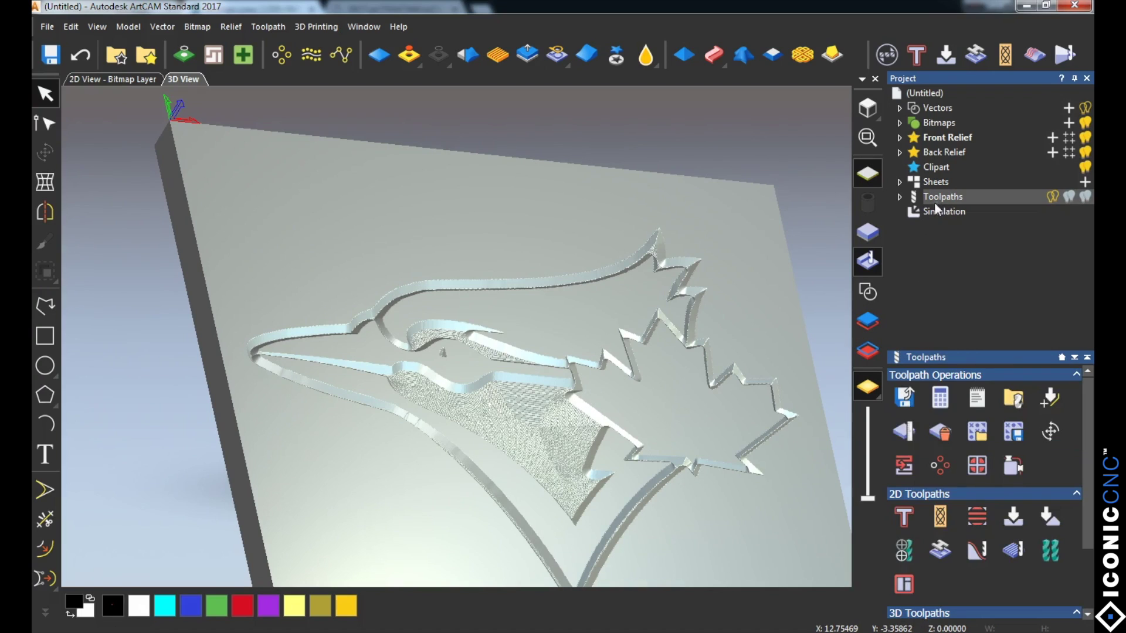
click(904, 397)
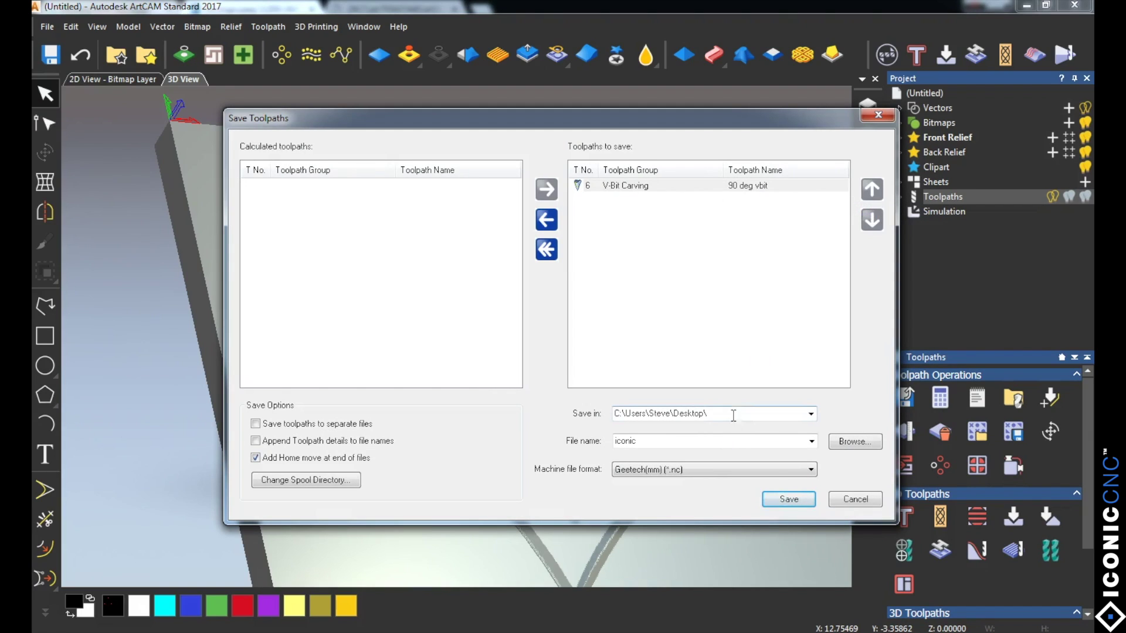
double_click(735, 410)
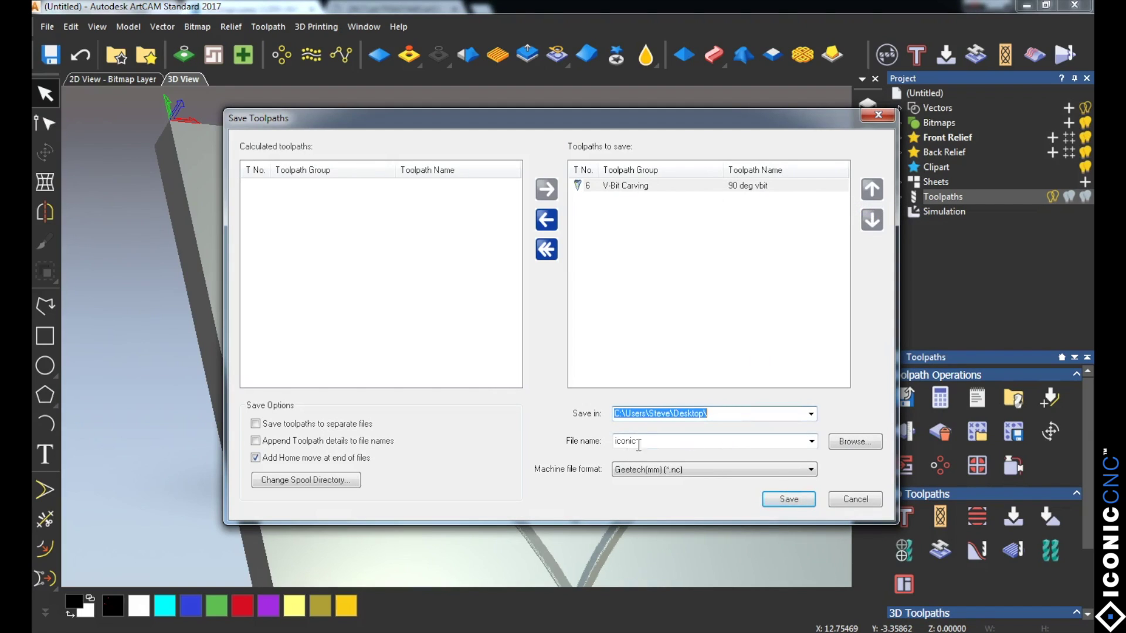
double_click(650, 438)
text(v)
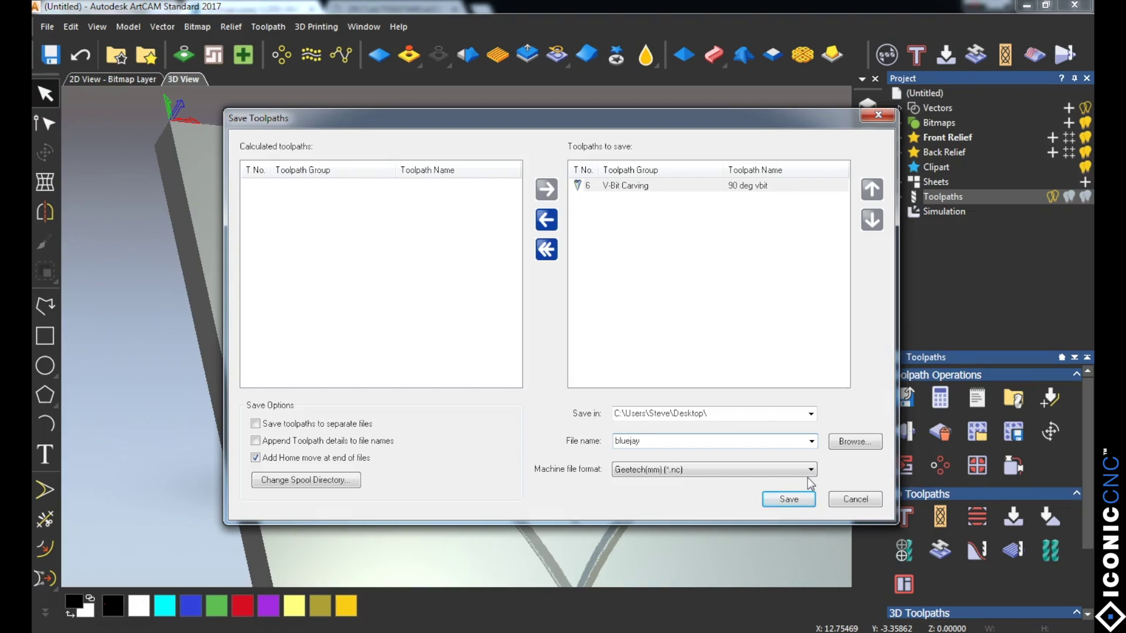
click(791, 502)
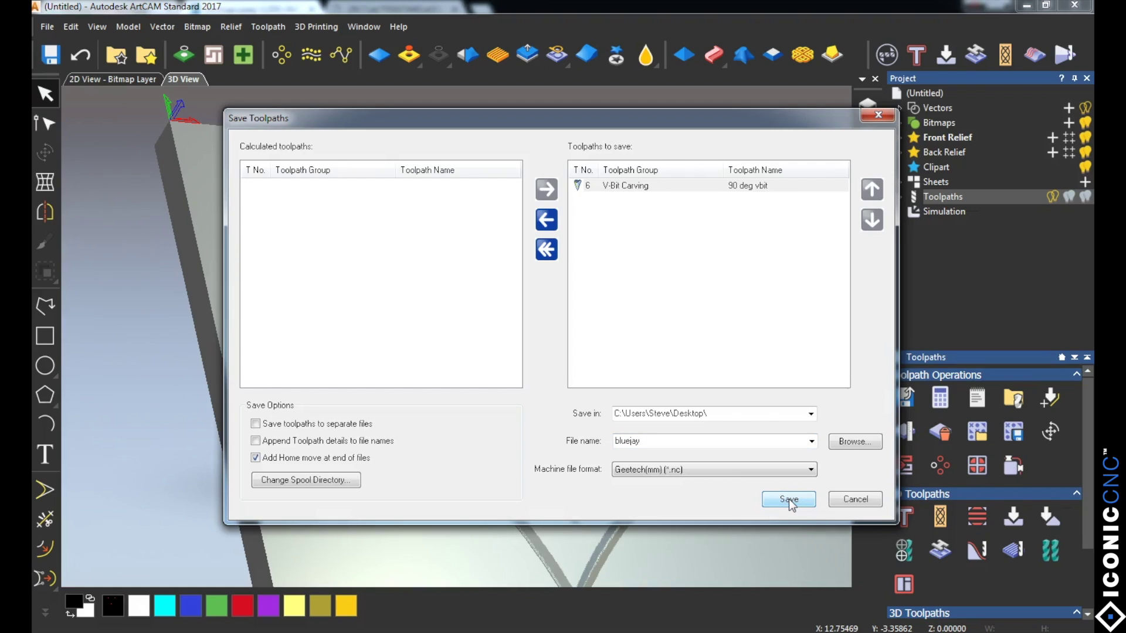
click(876, 115)
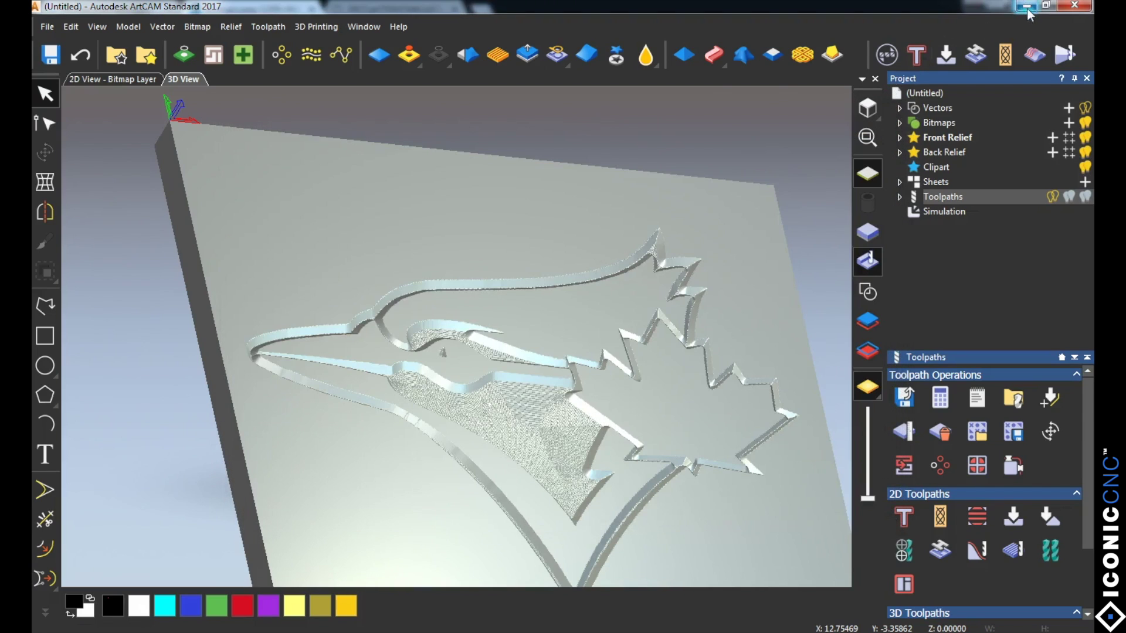
Minimize ArtCAM and launch i-Picture from the desktop, allowing it to run.
click(1026, 6)
click(1025, 8)
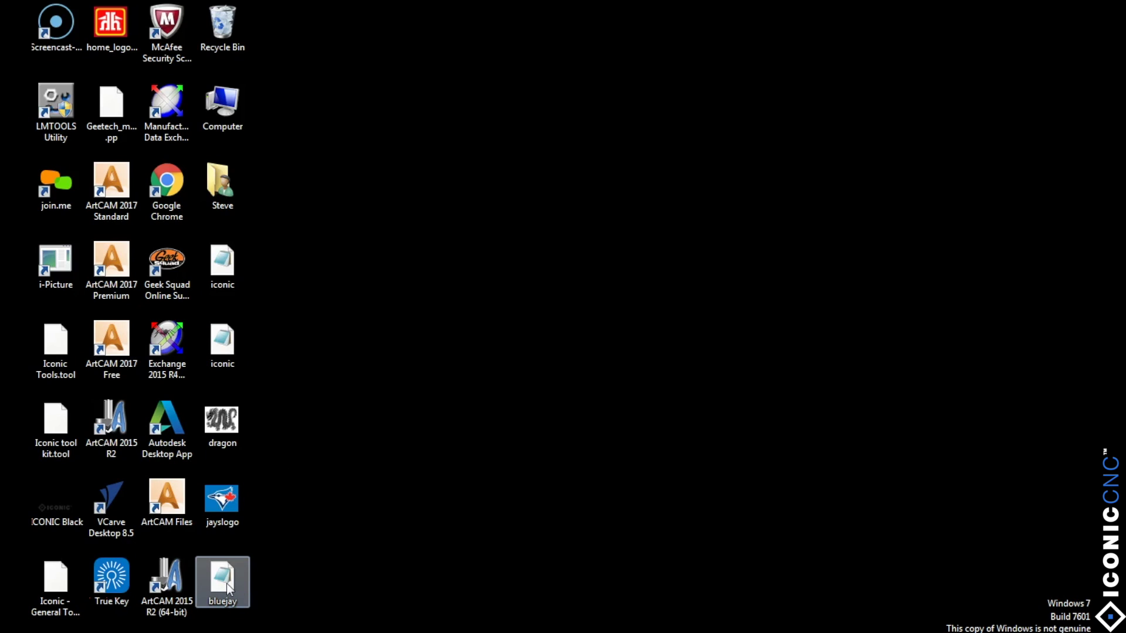
double_click(55, 266)
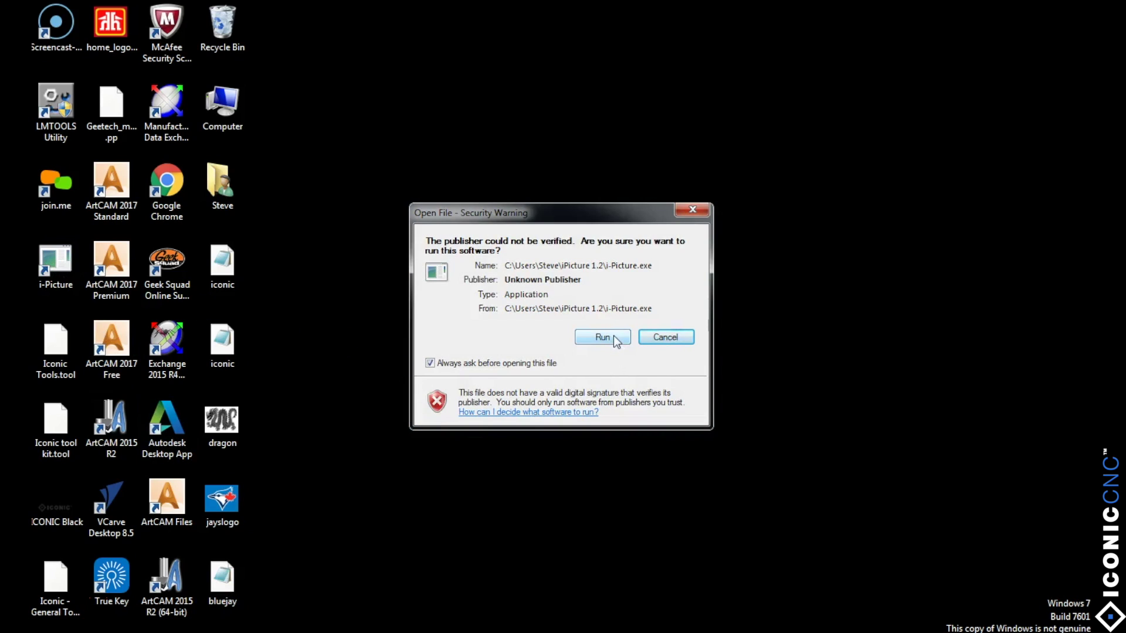
click(613, 336)
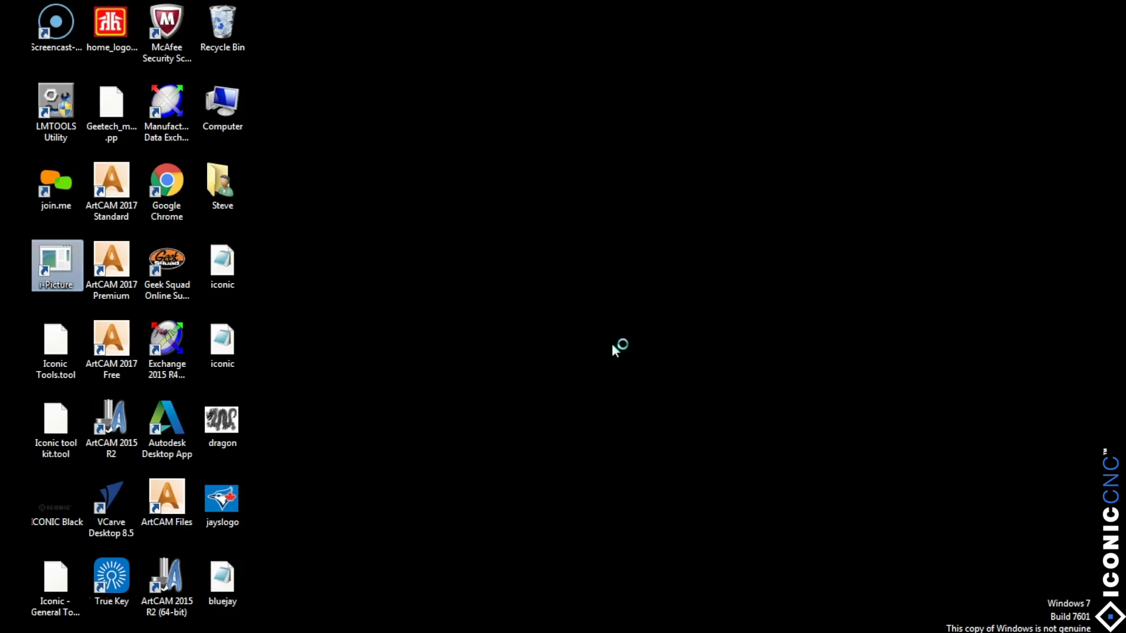
drag(479, 199, 545, 186)
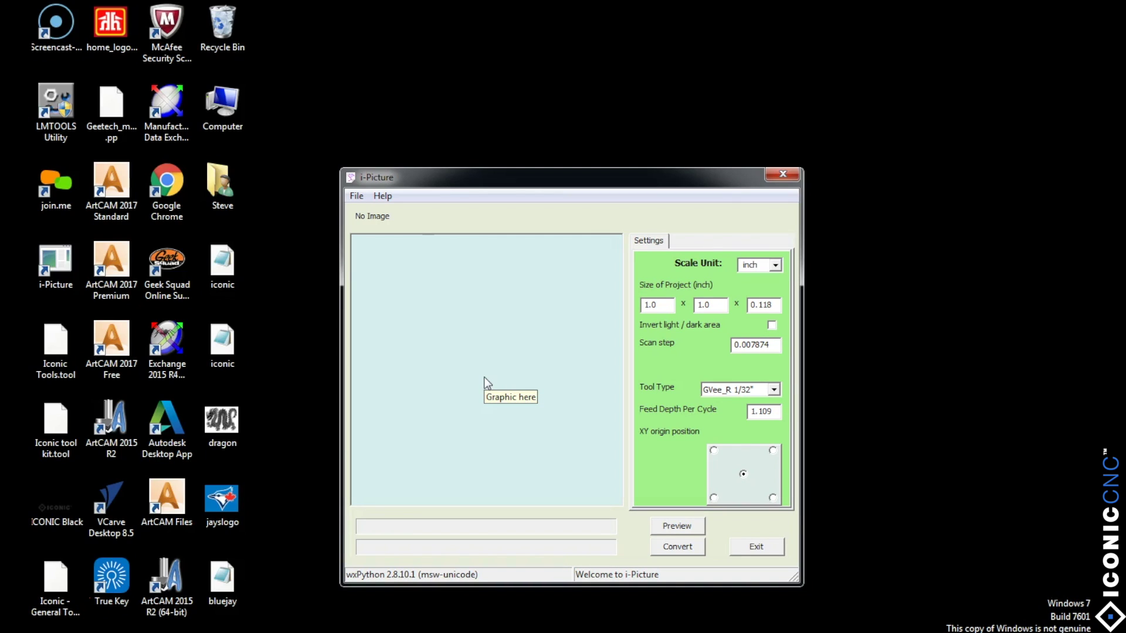
Open the G code file bluejay.nc from the Desktop in i-Picture.
click(356, 196)
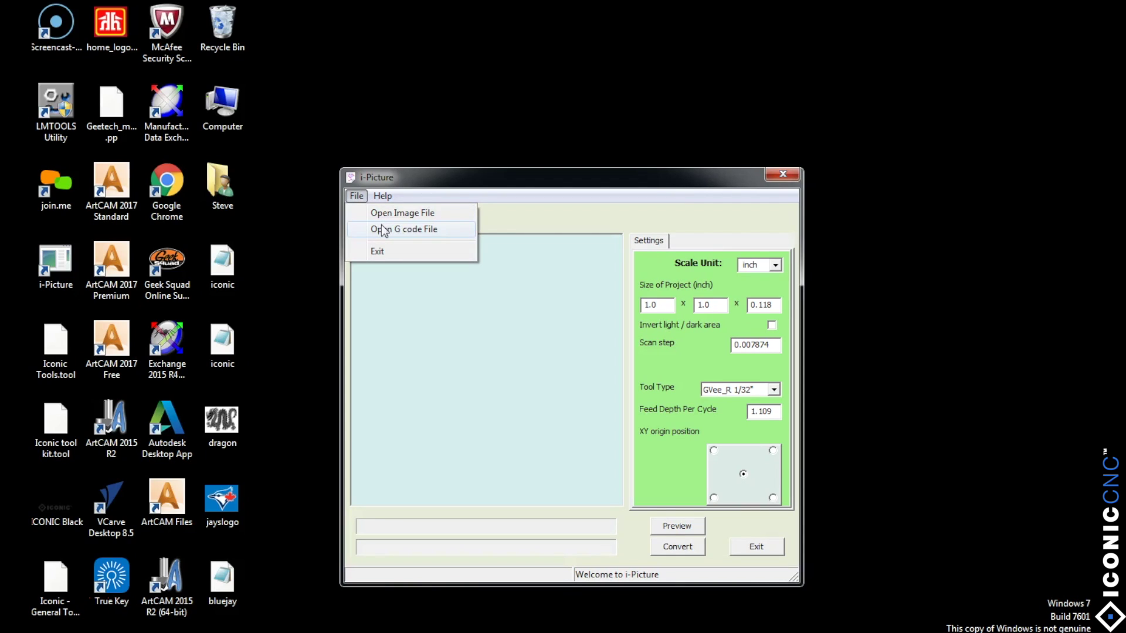
click(382, 228)
click(405, 305)
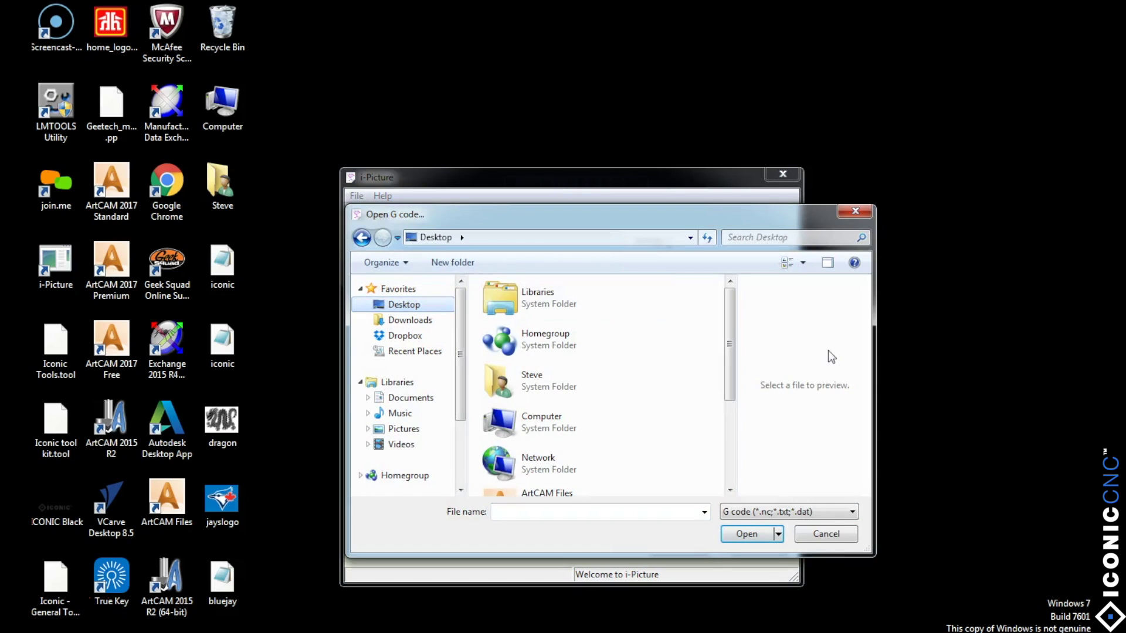
drag(730, 344, 730, 423)
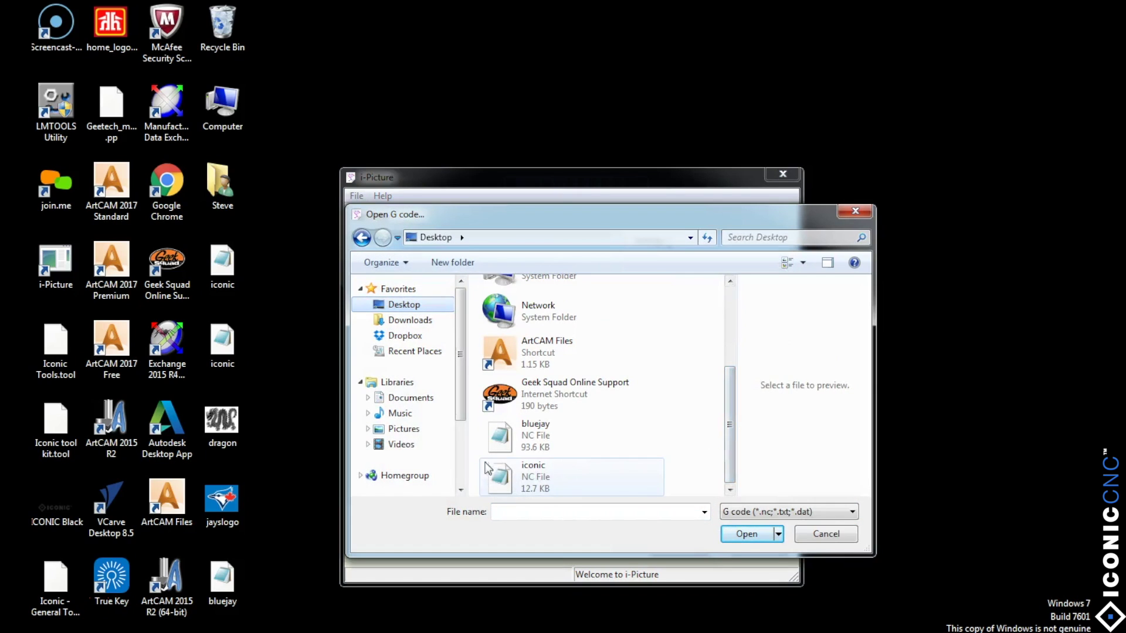
double_click(500, 436)
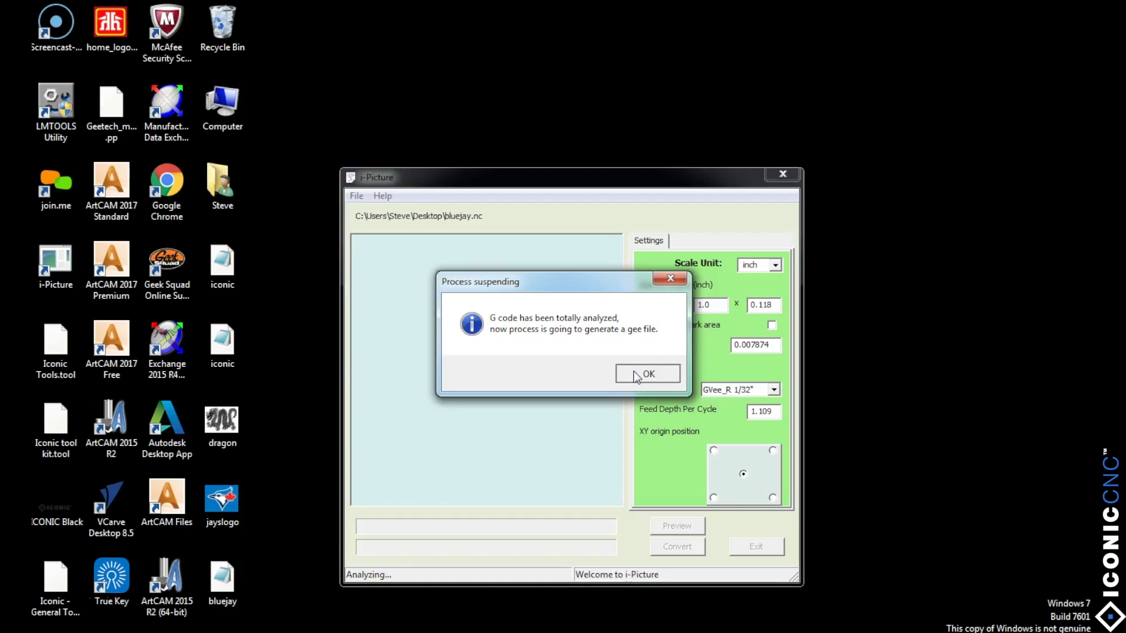
Generate the GEE file from the analyzed G code, save it on the Desktop as bluejay, and close i-Picture.
click(636, 375)
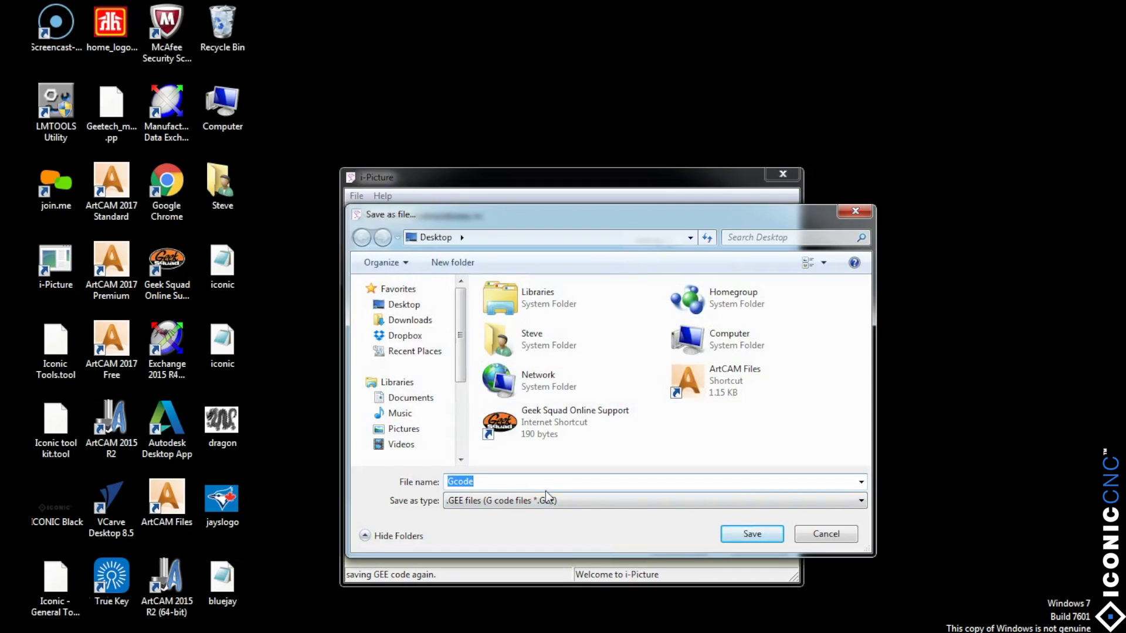
text(bluejay)
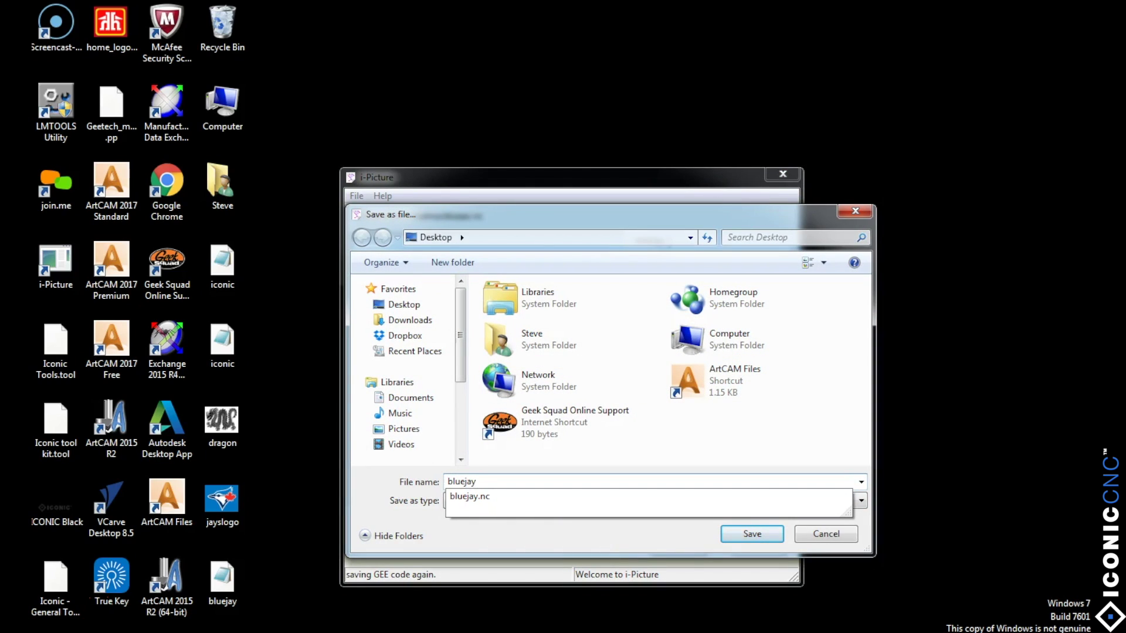
click(751, 533)
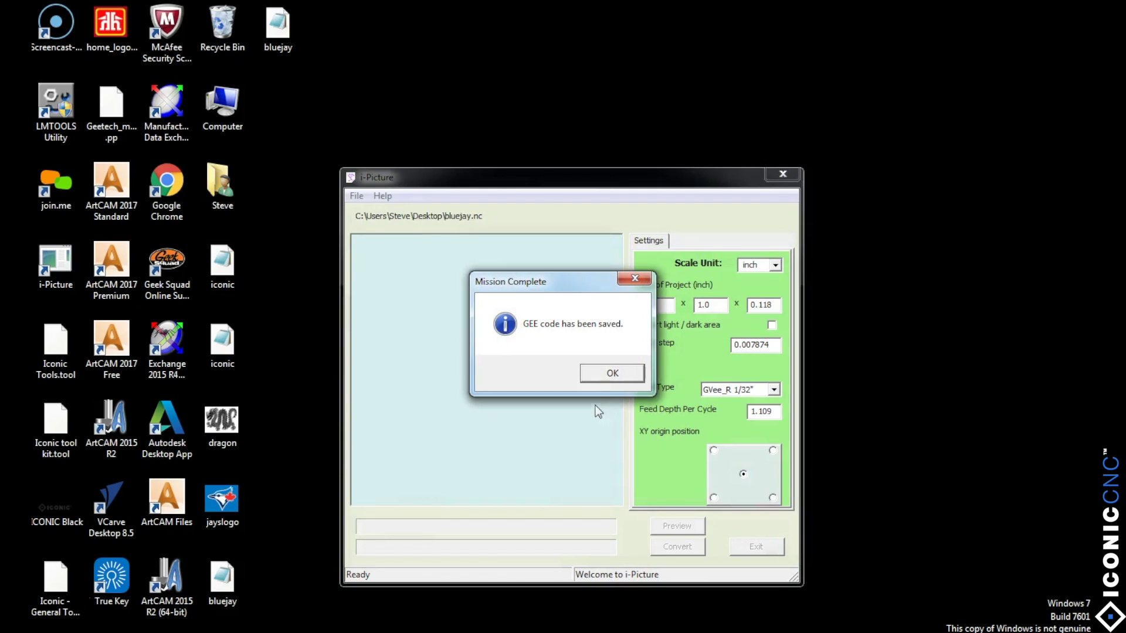
click(619, 378)
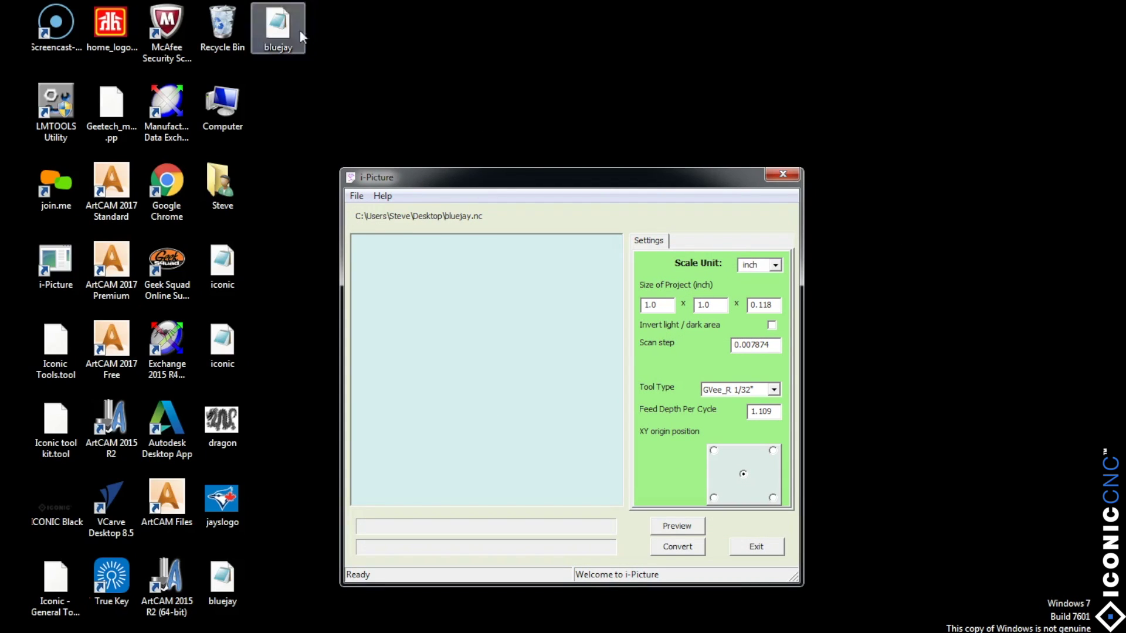
click(783, 174)
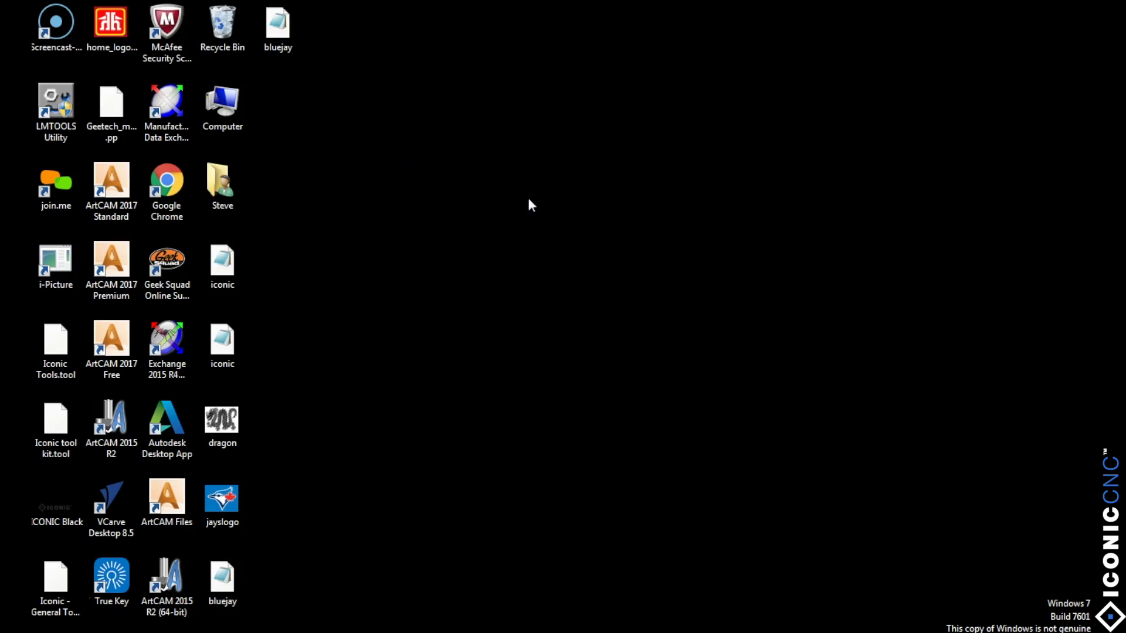